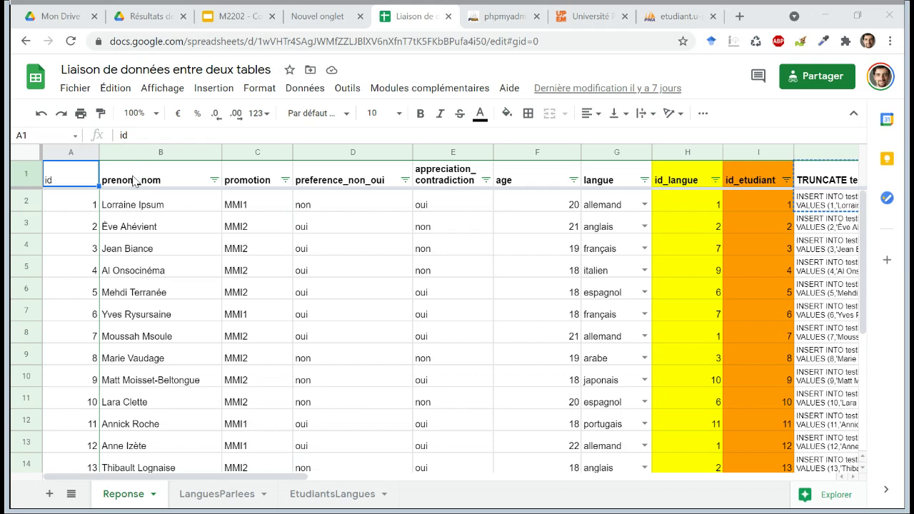
Examine the first student's row in the Reponse sheet, including the id_langue lookup formula and the INSERT statement formula in J2.
click(133, 181)
click(158, 205)
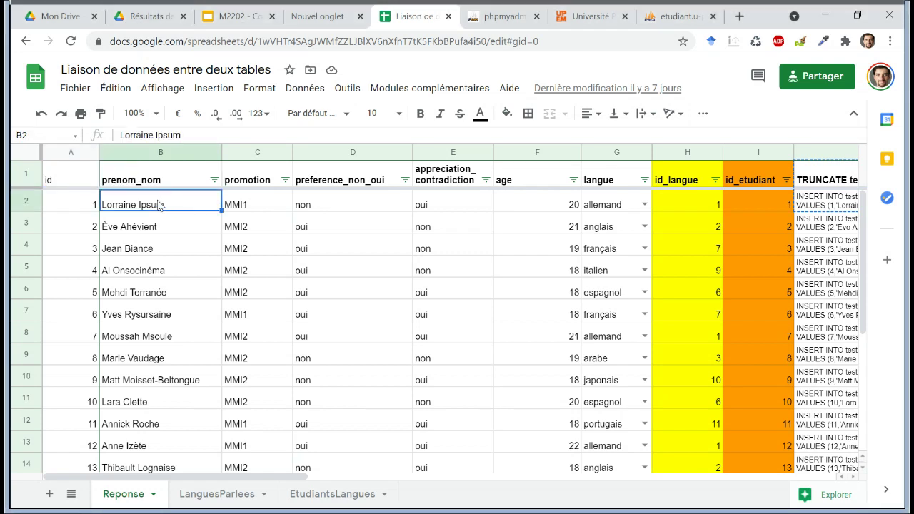
key(Right)
key(Right)
key(Right)
key(Right)
key(Right)
key(Right)
key(Right)
key(Right)
key(Right)
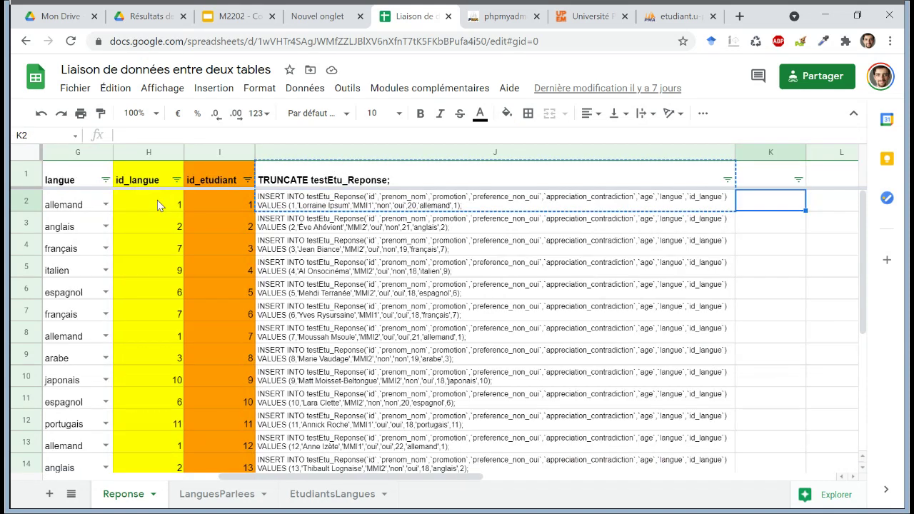
key(Left)
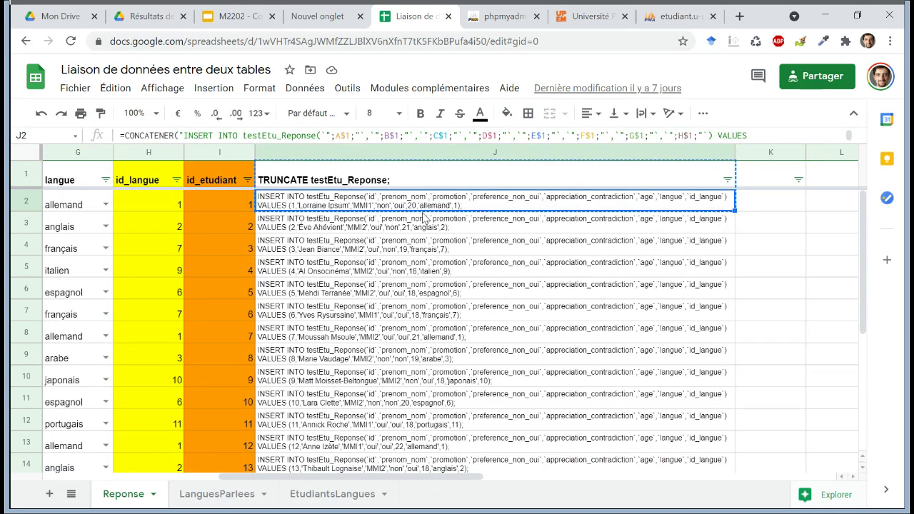
key(Left)
key(Left)
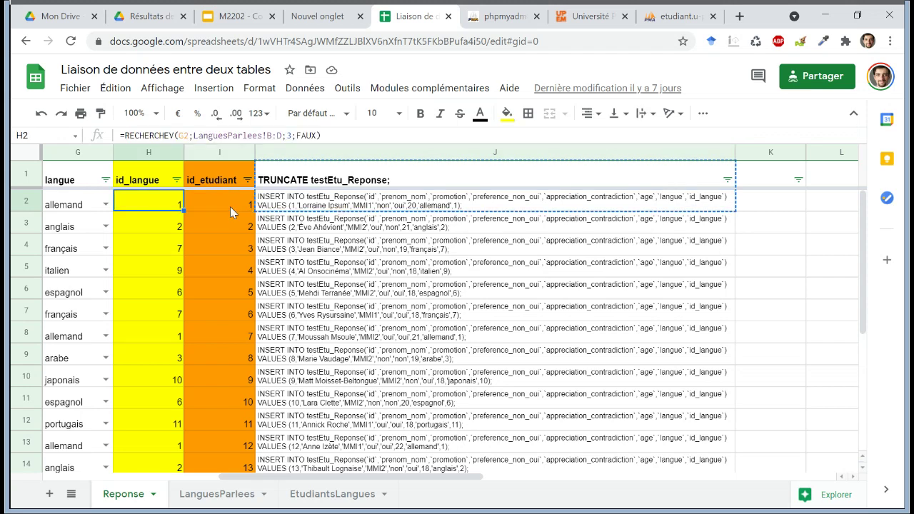
key(Left)
key(Left)
key(Left)
key(Left)
key(Right)
key(Right)
key(Right)
key(Right)
key(Right)
key(Right)
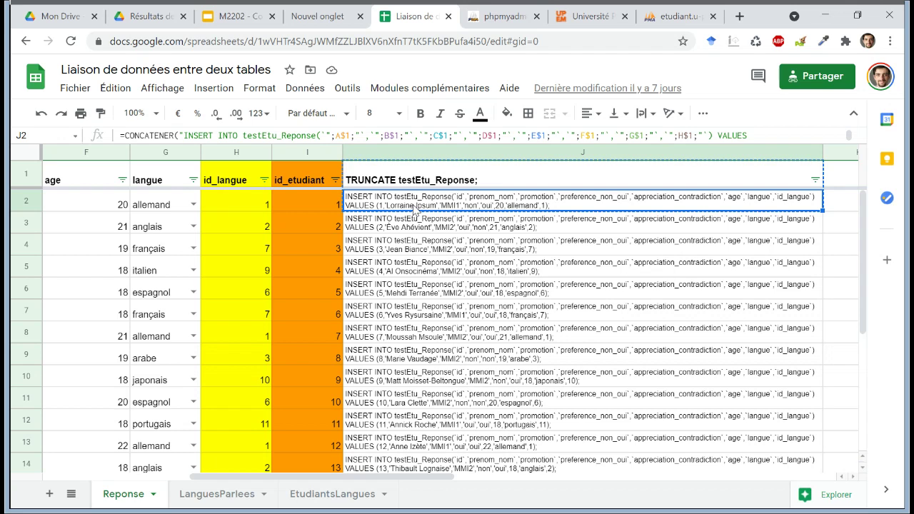
Replace the first student's surname in cell B2 with one that contains an apostrophe.
key(Left)
key(Left)
key(Left)
key(Left)
key(Left)
key(Left)
key(Left)
key(Left)
key(Left)
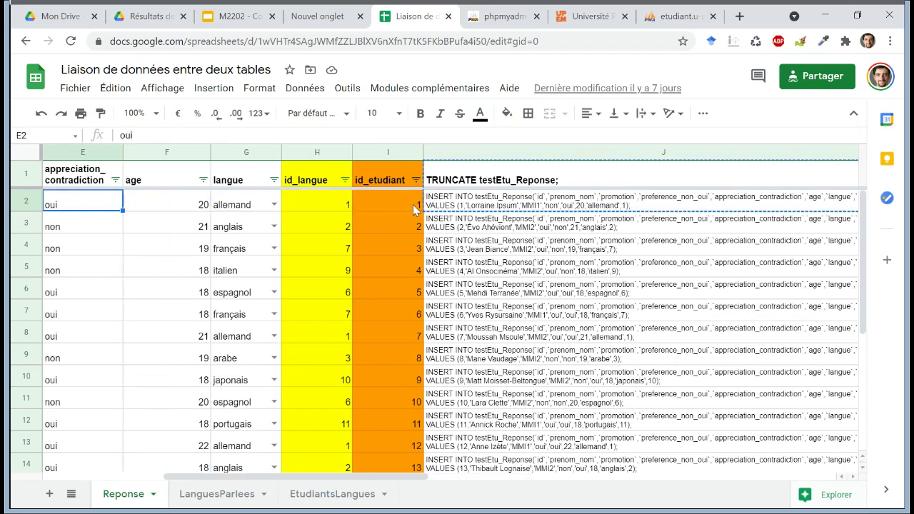
key(Right)
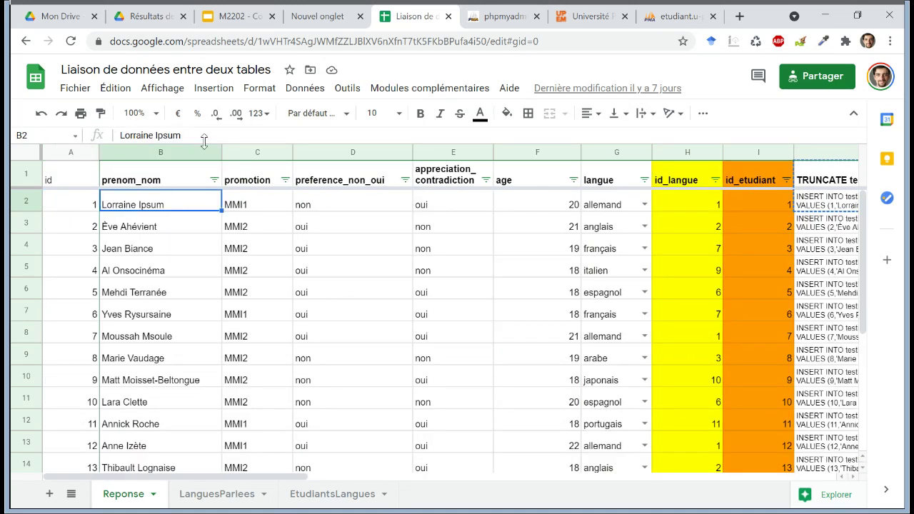
click(154, 135)
double_click(155, 135)
text(O)
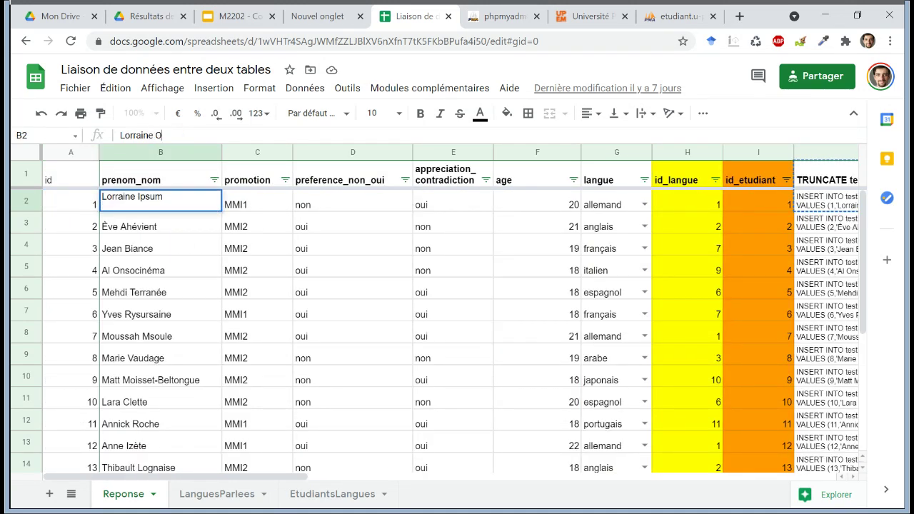
text('Brien)
key(Return)
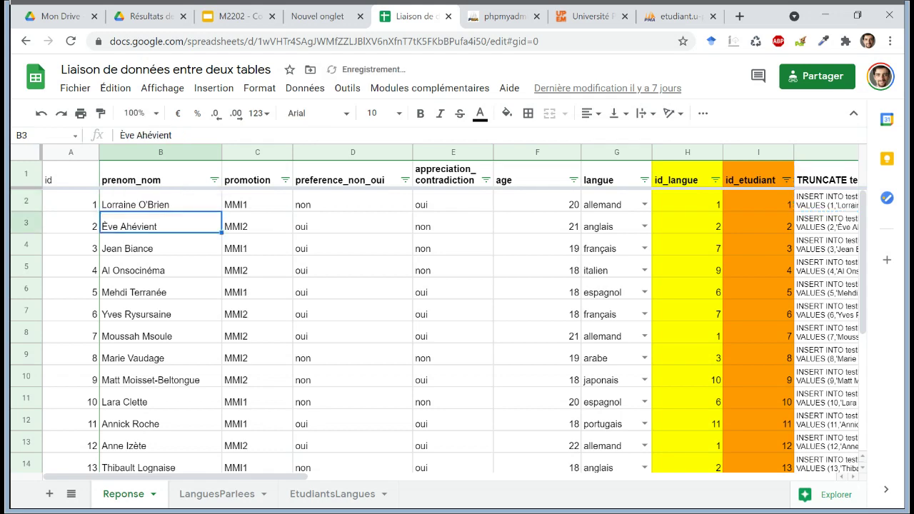
Copy cells J1:J5, covering the TRUNCATE statement and the first four INSERT statements.
key(Up)
key(Right)
key(Right)
key(Right)
key(Right)
key(Right)
key(Right)
key(Right)
key(Right)
key(Right)
key(Up)
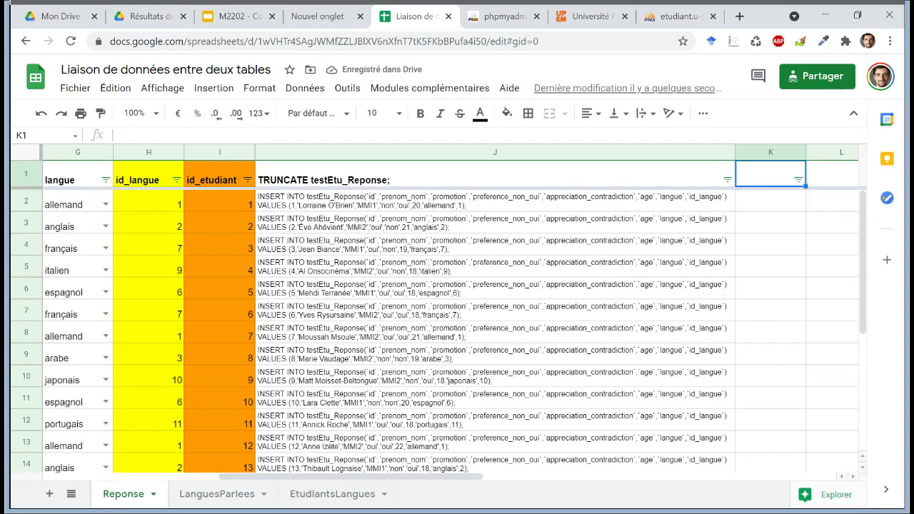
key(Left)
key(shift+Down)
key(shift+Down)
key(shift+Down)
key(shift+Down)
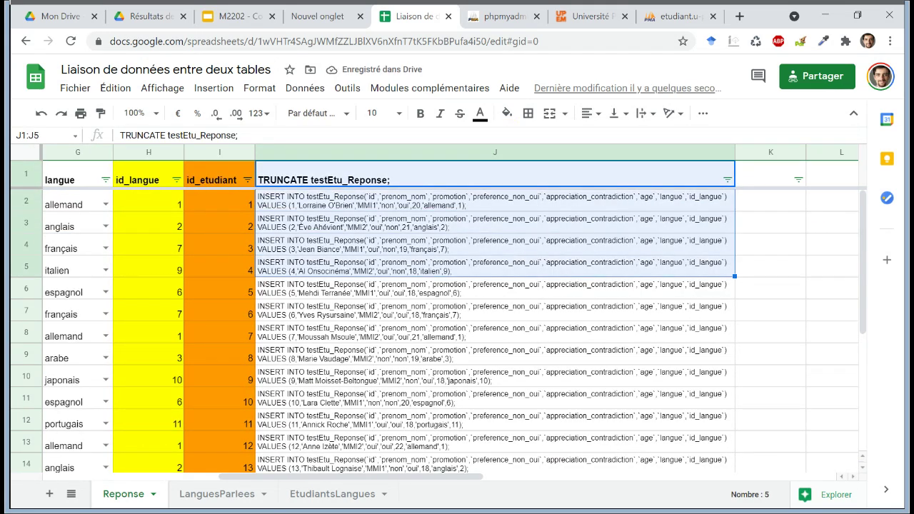
key(ctrl+c)
Switch to phpMyAdmin, paste the copied statements into the SQL query for gambette_db, run them and review the response.
click(667, 15)
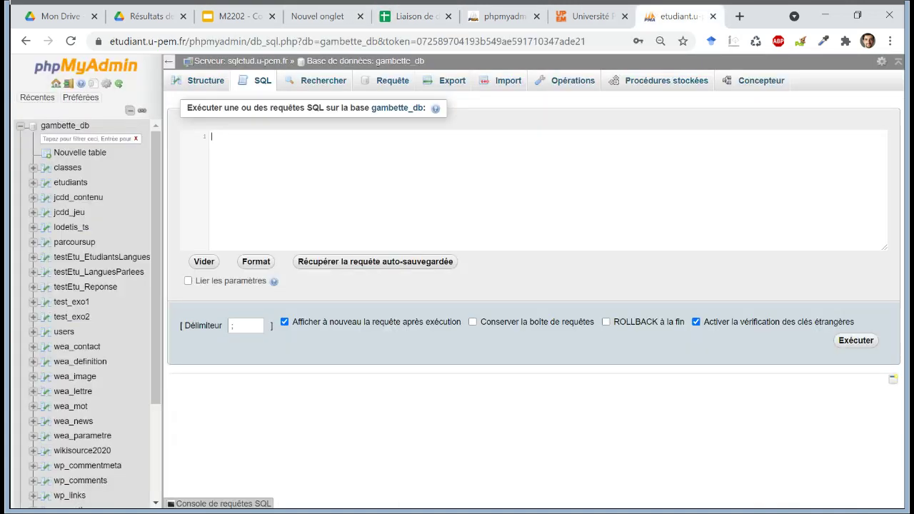
key(ctrl+v)
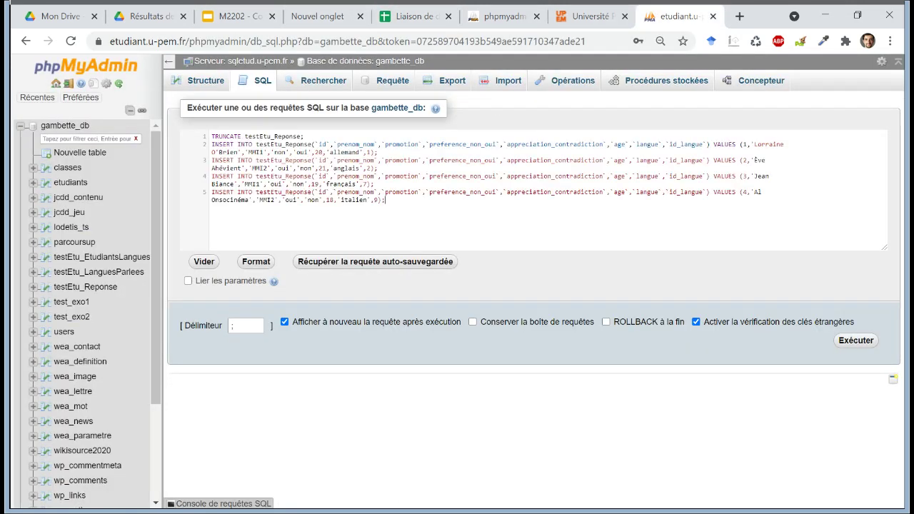
click(851, 343)
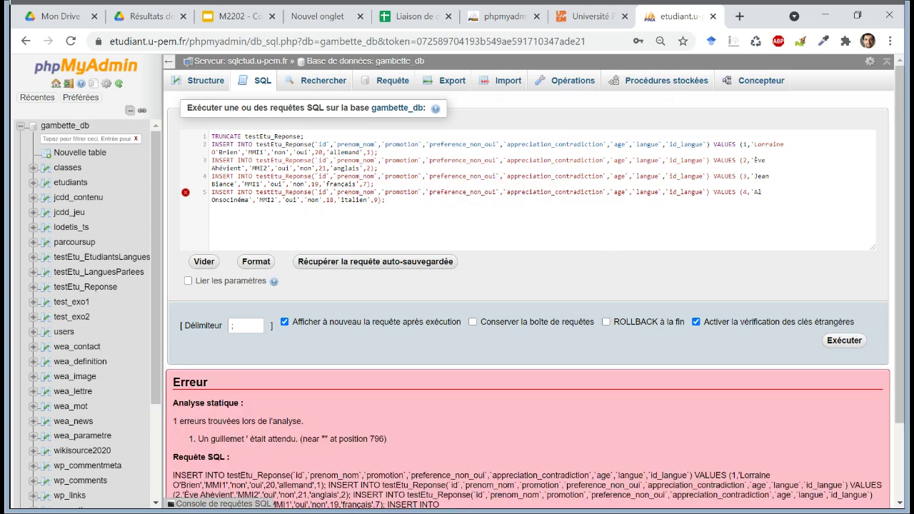
scroll(592, 446, down, 3)
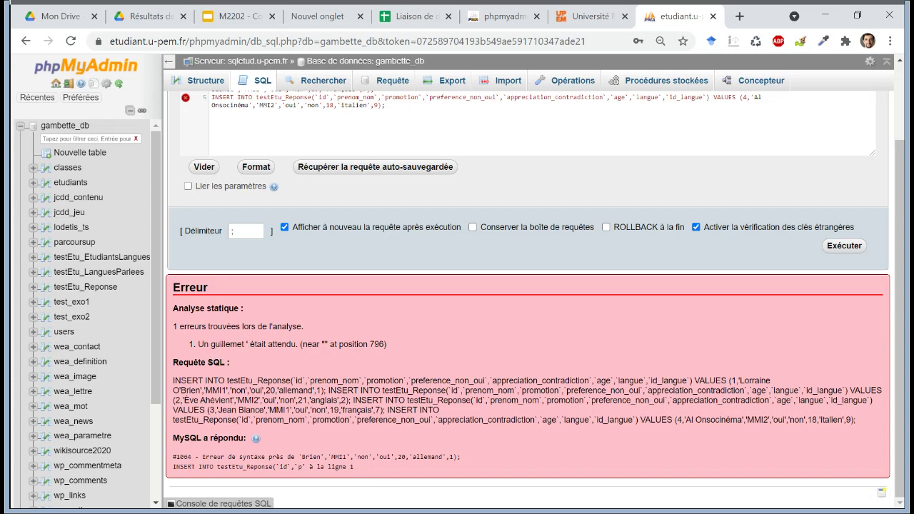
scroll(245, 343, up, 3)
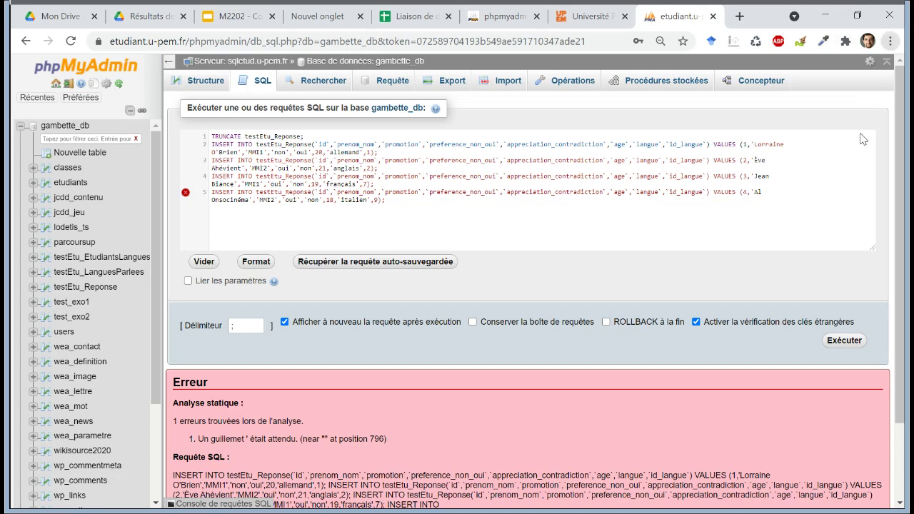
Escape the apostrophe in the first INSERT statement's surname with a backslash and run the query again.
key(ctrl+plus)
key(ctrl+plus)
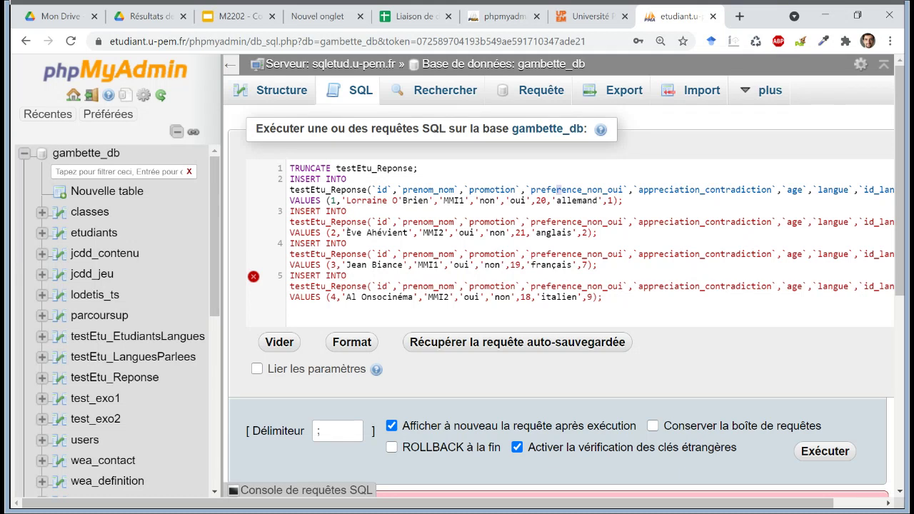
click(398, 200)
text(\)
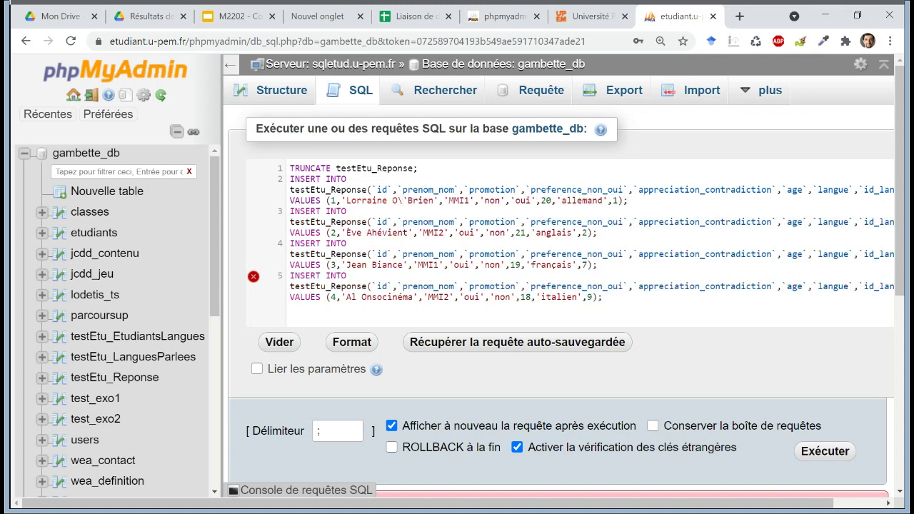
key(BackSpace)
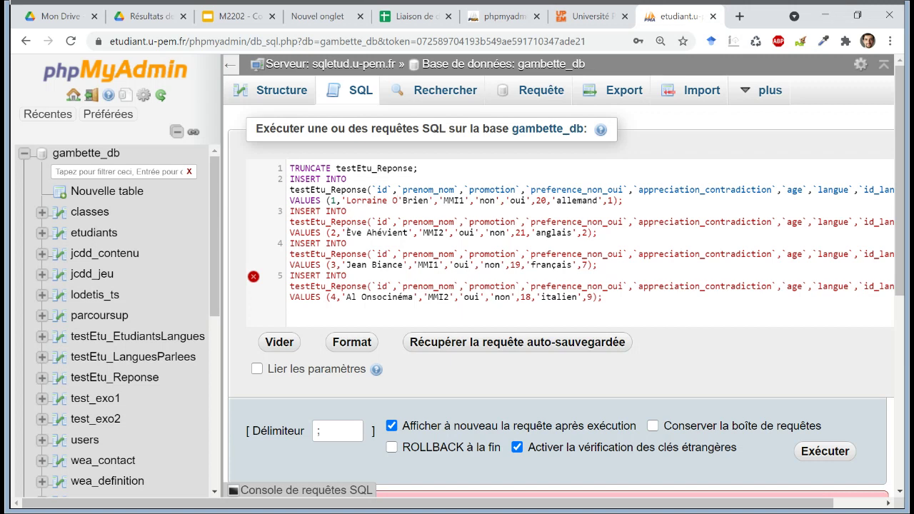
text(\)
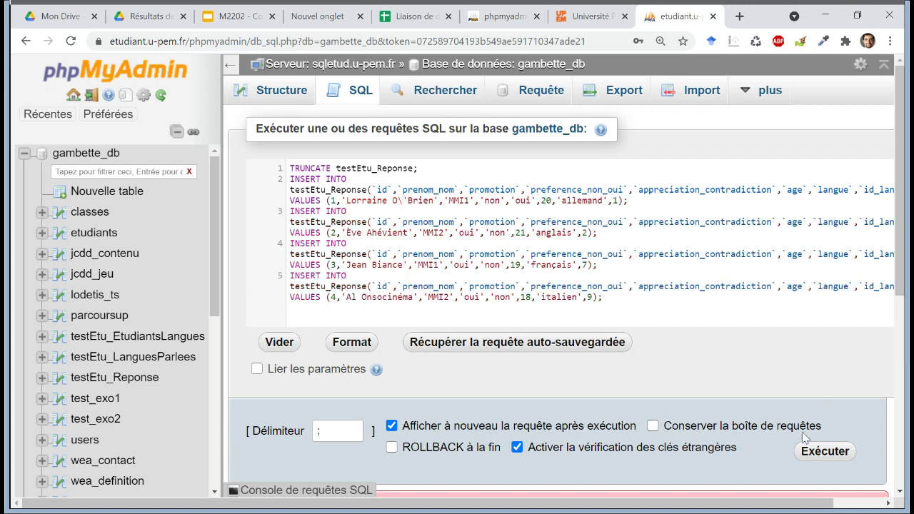
click(822, 452)
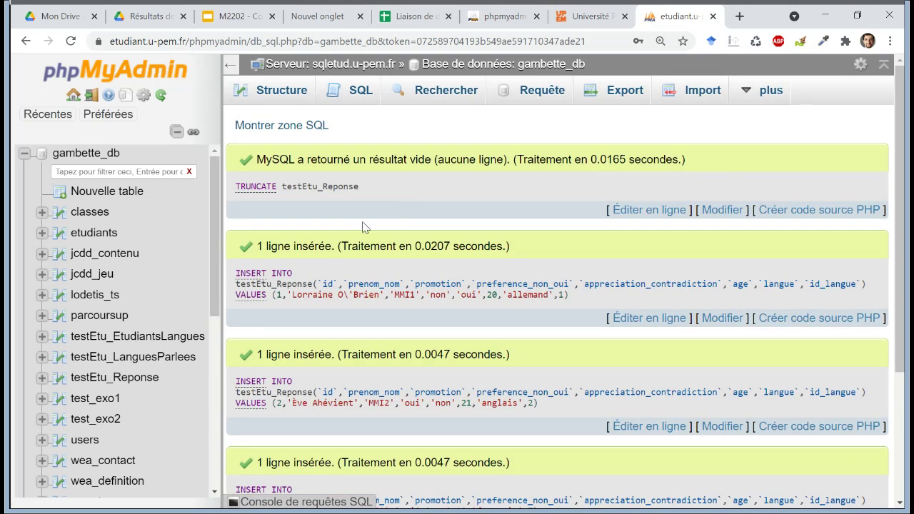
Browse the testEtu_Reponse table, inspect the first record's prenom_nom value in its edit form, and return to the row listing.
click(123, 382)
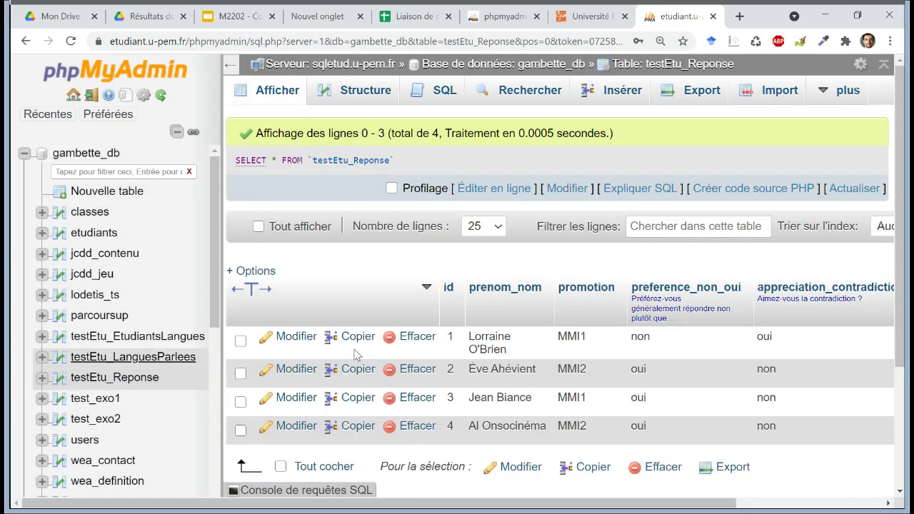
click(290, 342)
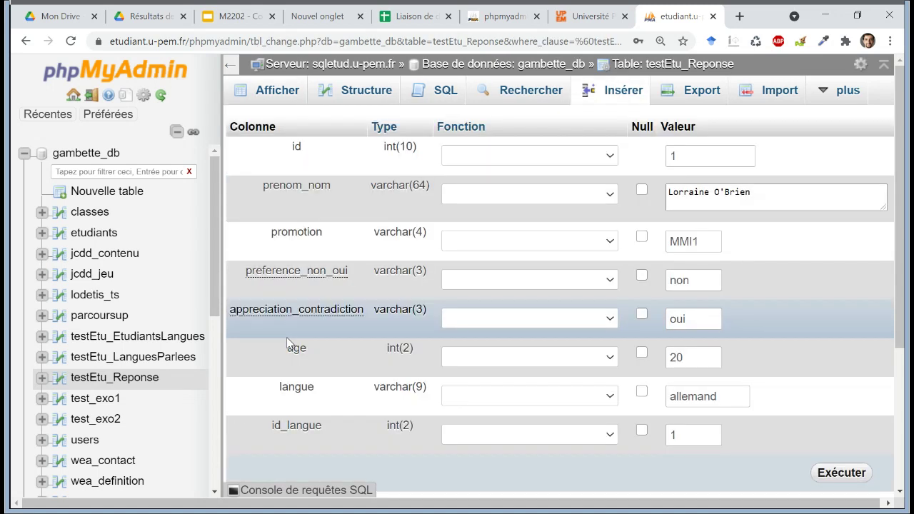
click(724, 191)
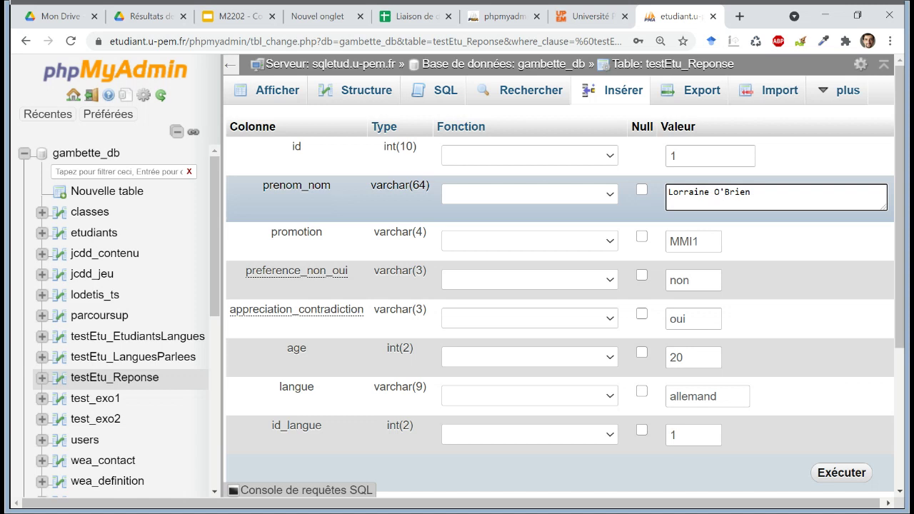
click(263, 92)
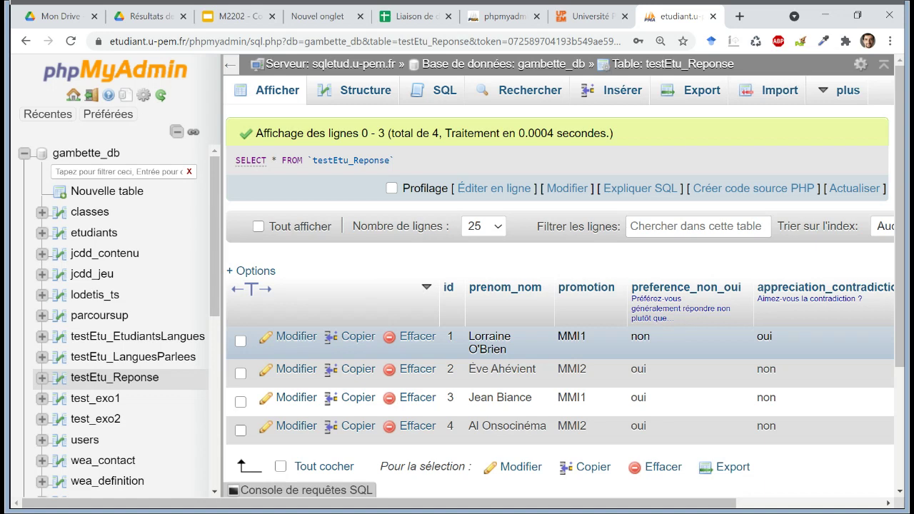
Search the web for "apostrophe courbe" in a new tab, open the Wikipedia typography article and select the first curly apostrophe.
click(739, 15)
text(apostrophe)
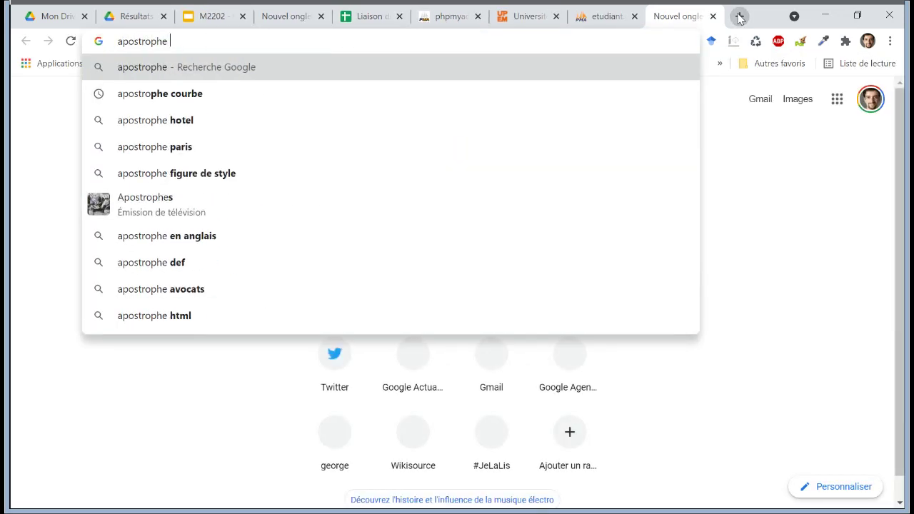
key(Down)
key(Return)
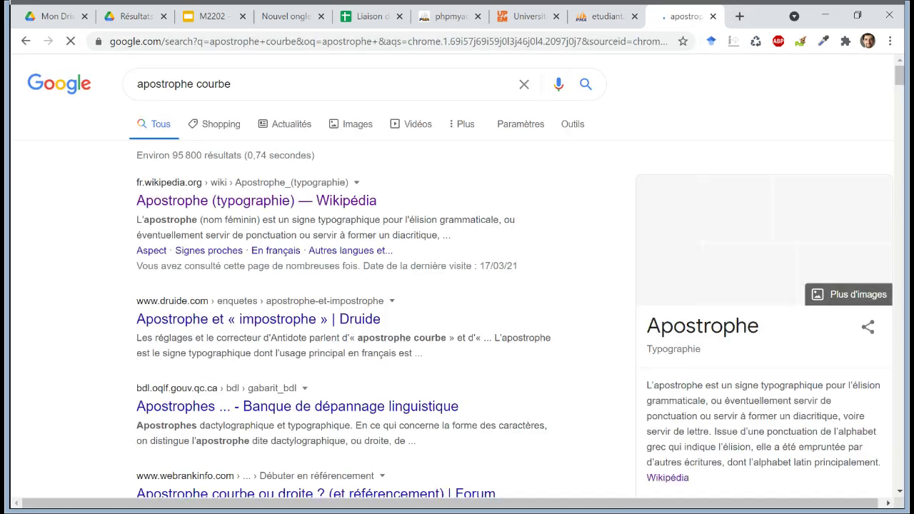
click(322, 209)
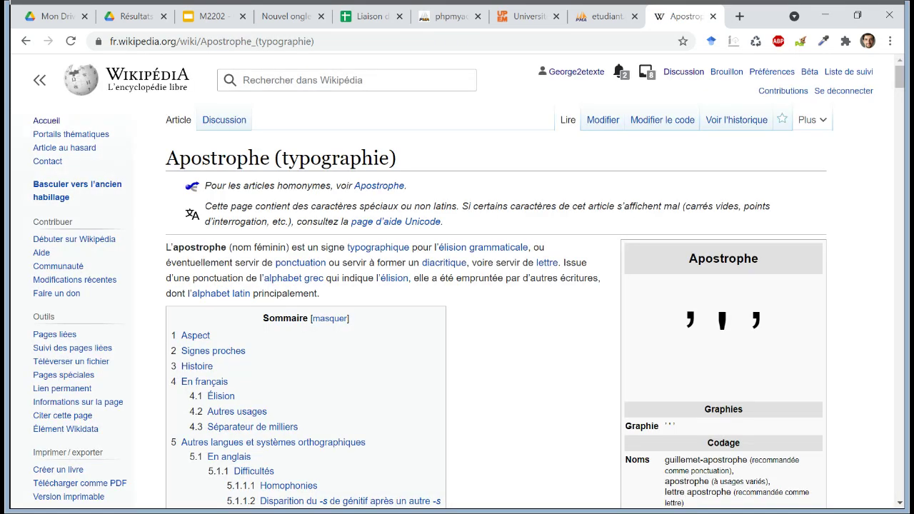
double_click(689, 322)
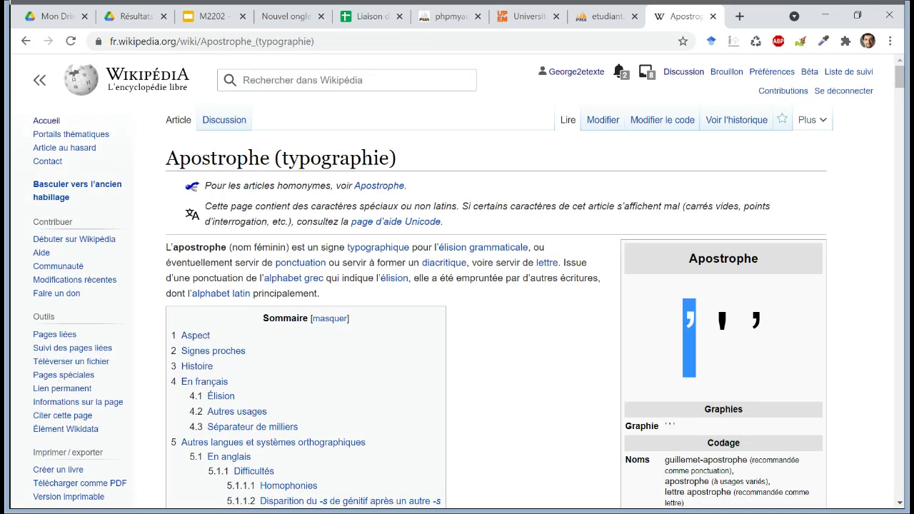
Switch to the Liaison de données spreadsheet and wrap B2 in J2's CONCATENER formula with SUBSTITUE, replacing straight apostrophes with the copied curly one.
click(389, 9)
click(399, 171)
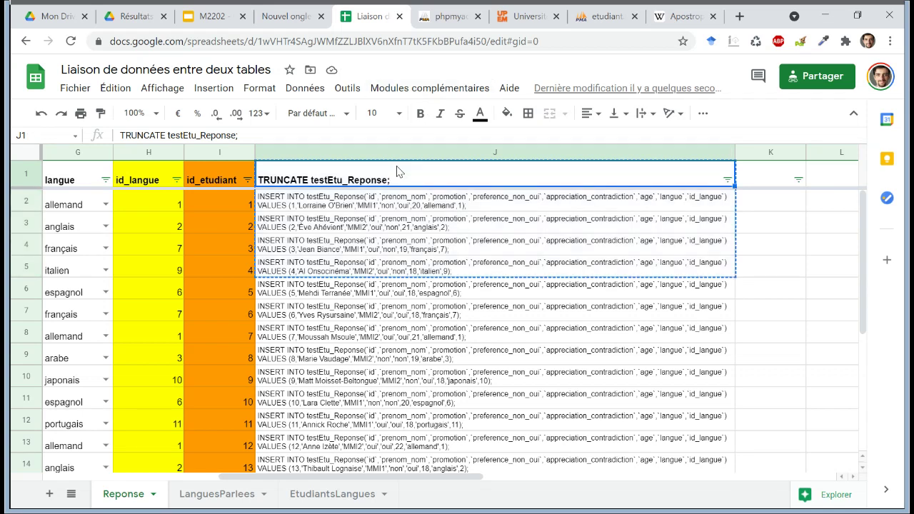
key(Down)
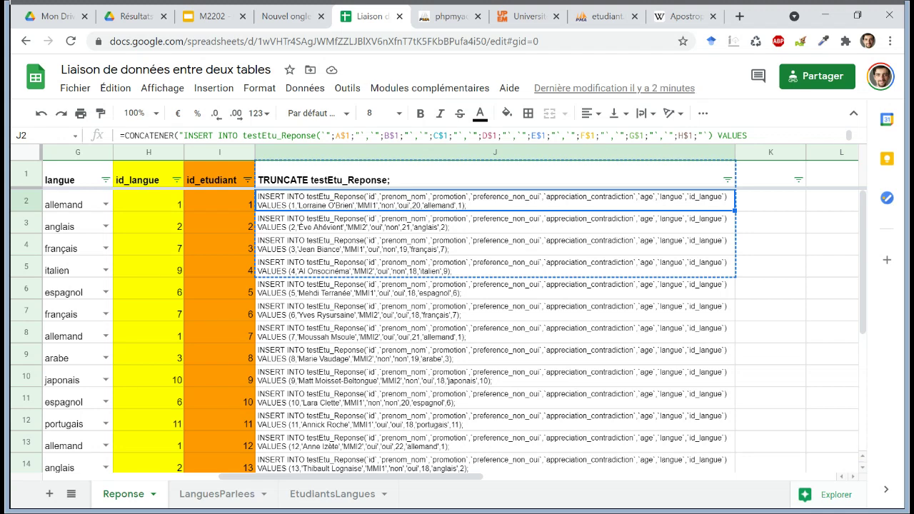
drag(335, 135, 351, 135)
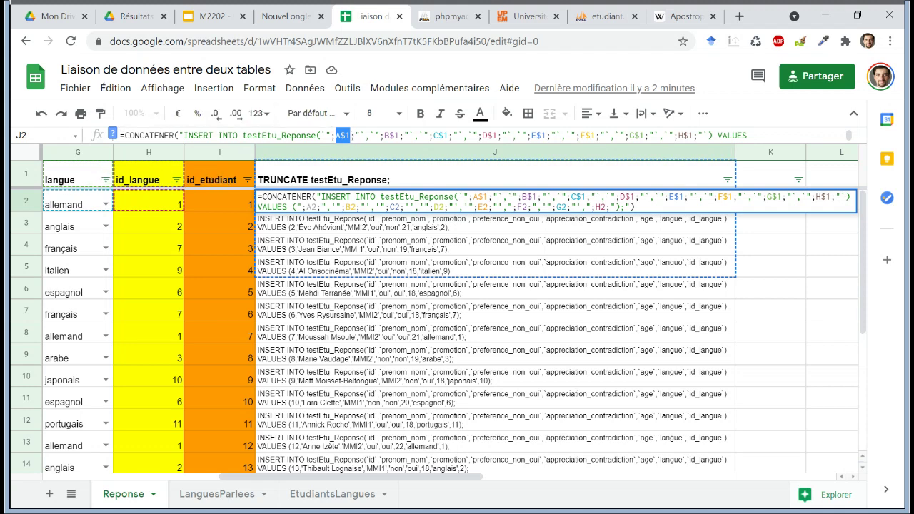
click(380, 135)
key(Down)
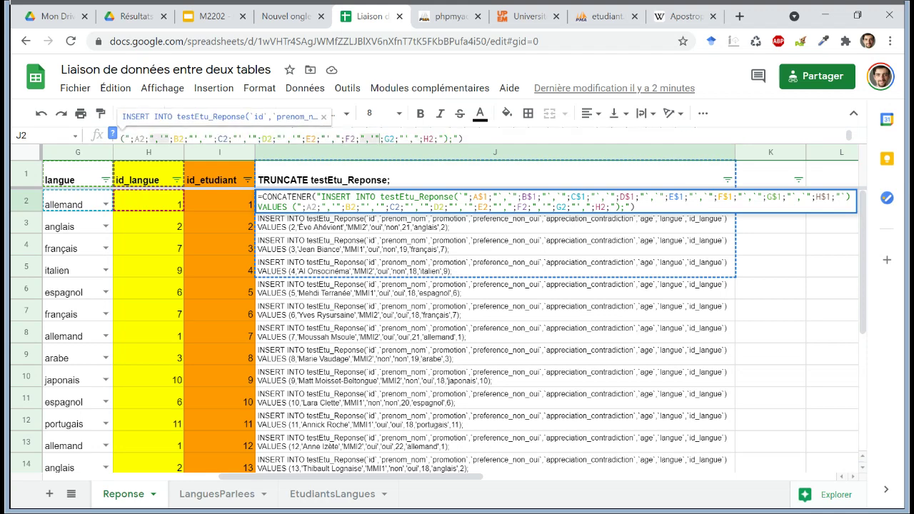
key(Left)
key(Left)
key(Left)
key(Left)
key(Left)
key(Left)
key(Left)
key(Left)
key(Left)
key(Left)
key(Left)
key(Left)
key(Left)
key(Left)
key(Left)
key(Left)
key(Left)
key(Left)
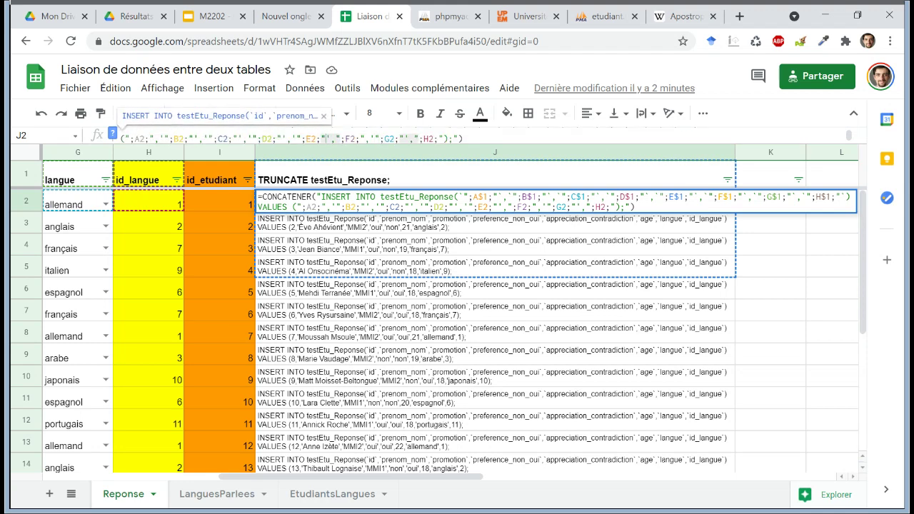
key(Left)
key(Left)
key(Left)
key(Left)
key(Left)
key(Left)
key(Left)
key(Left)
key(Left)
key(Left)
key(Left)
key(Left)
key(Left)
key(Left)
key(Left)
key(Left)
key(Left)
key(Left)
key(Left)
key(Left)
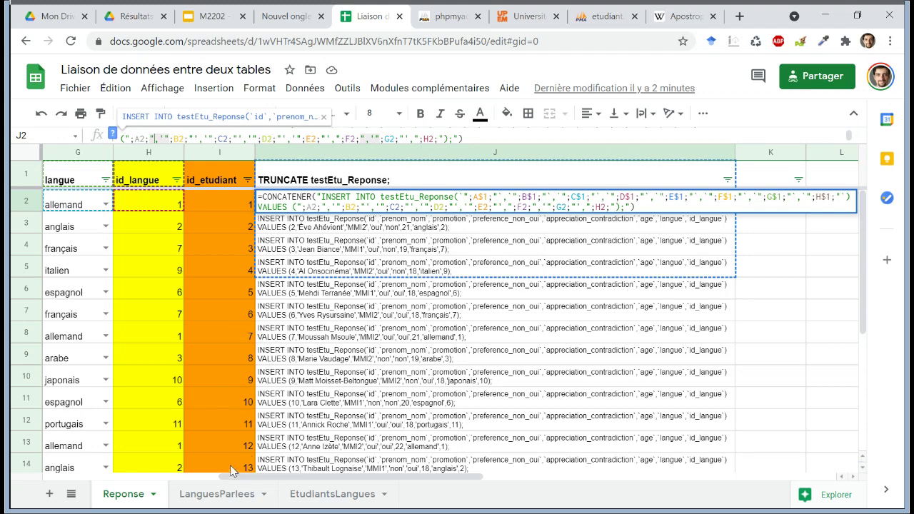
drag(230, 483, 66, 489)
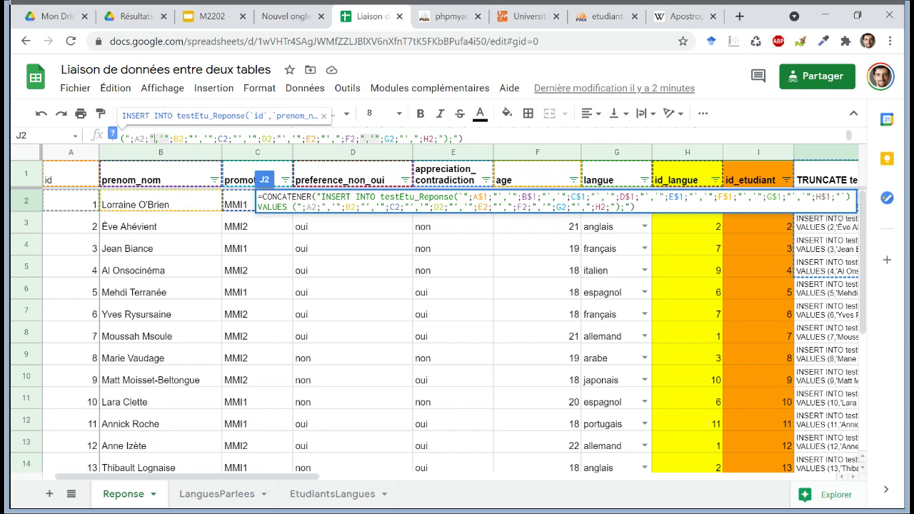
click(346, 206)
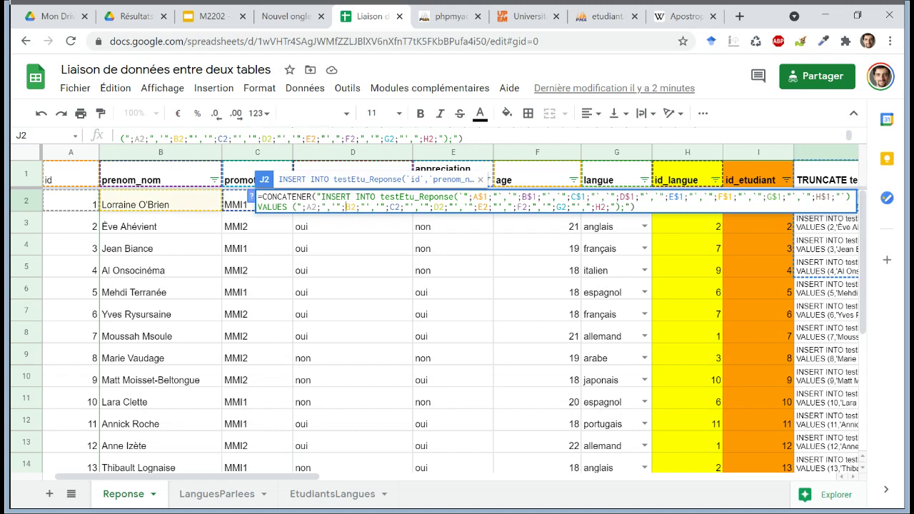
text(SUBSTITUE(B2)
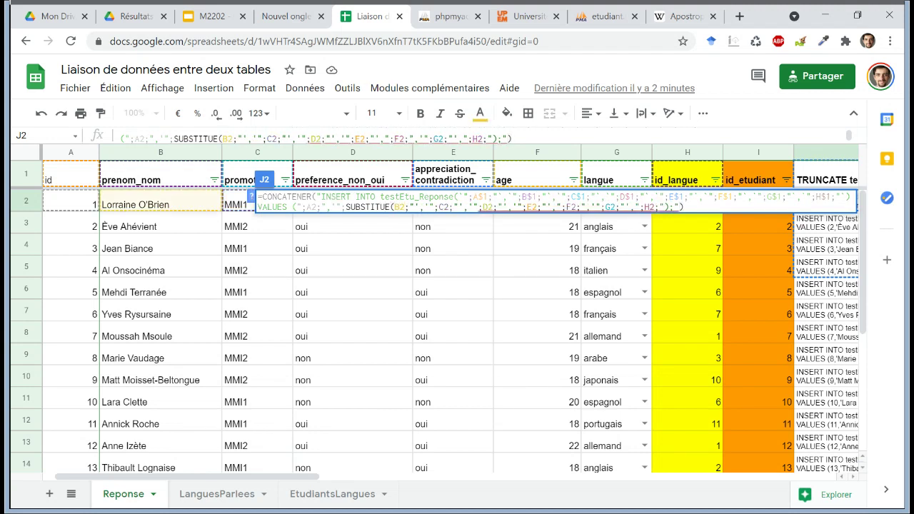
text(;)
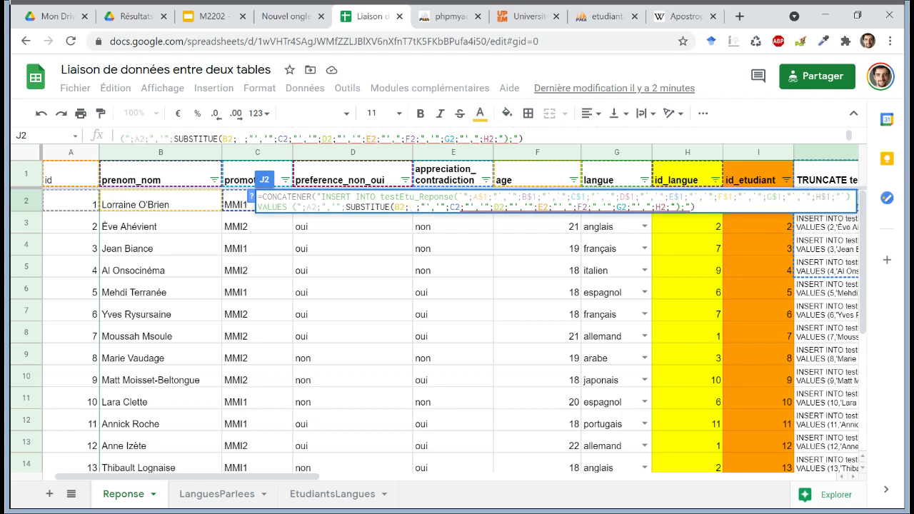
text("')
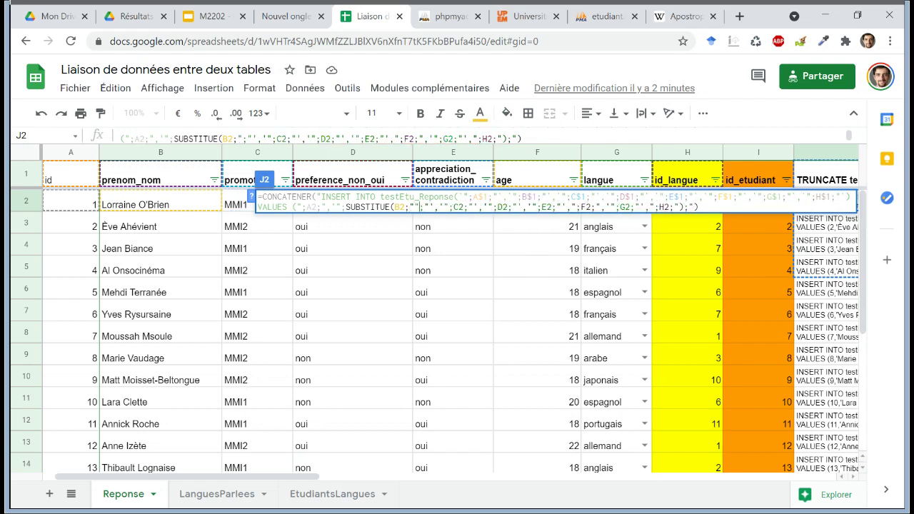
text(;)
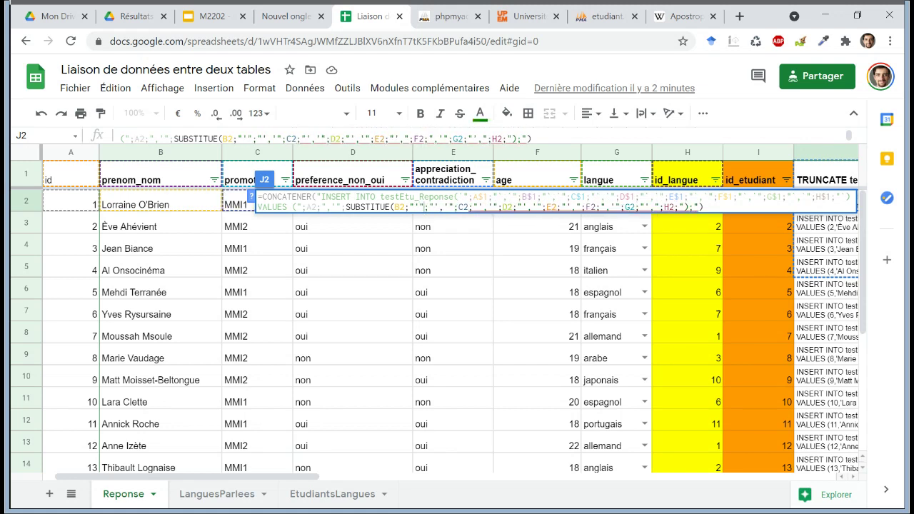
text("''")
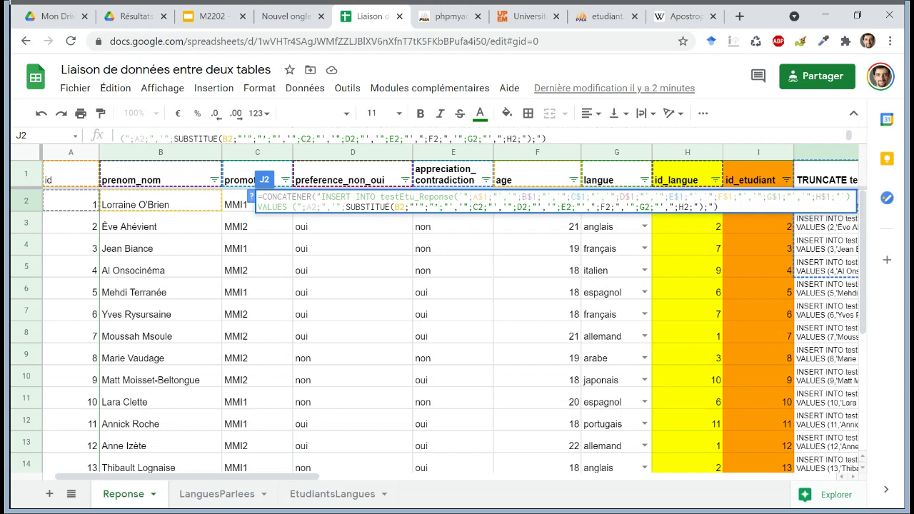
text())
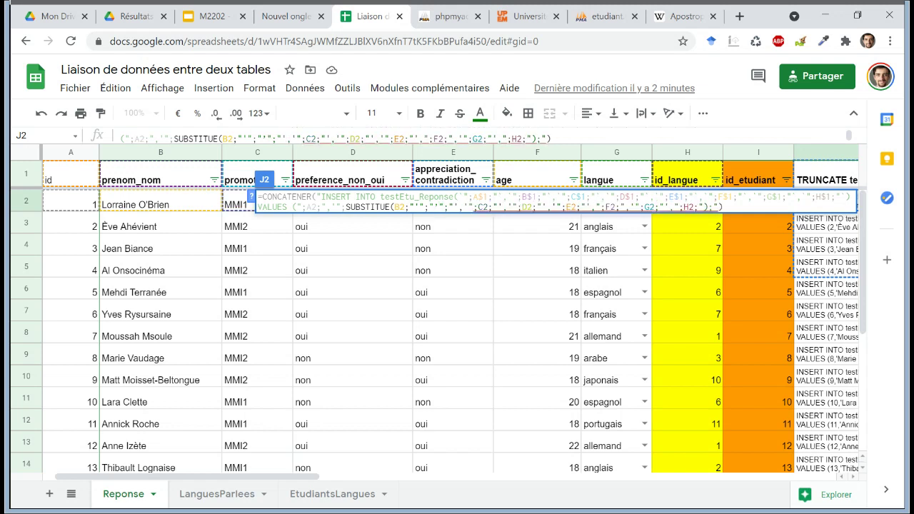
text())
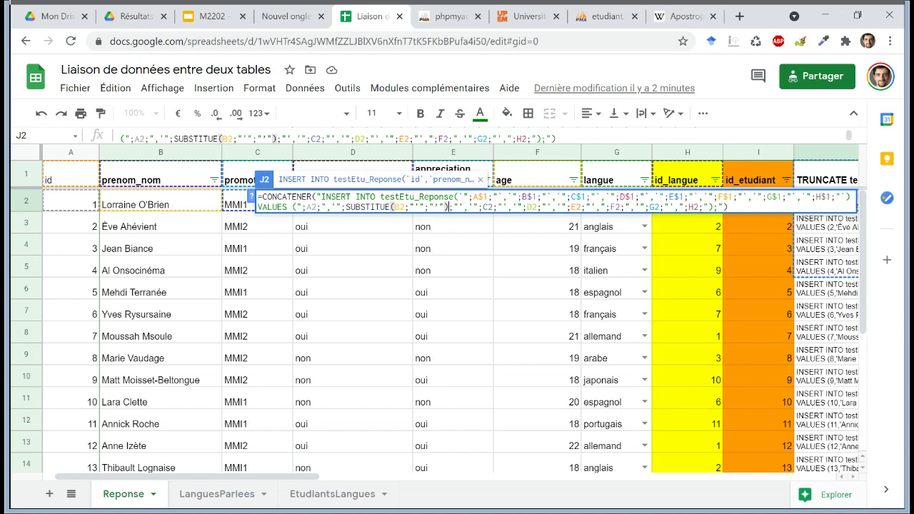
key(shift+Right)
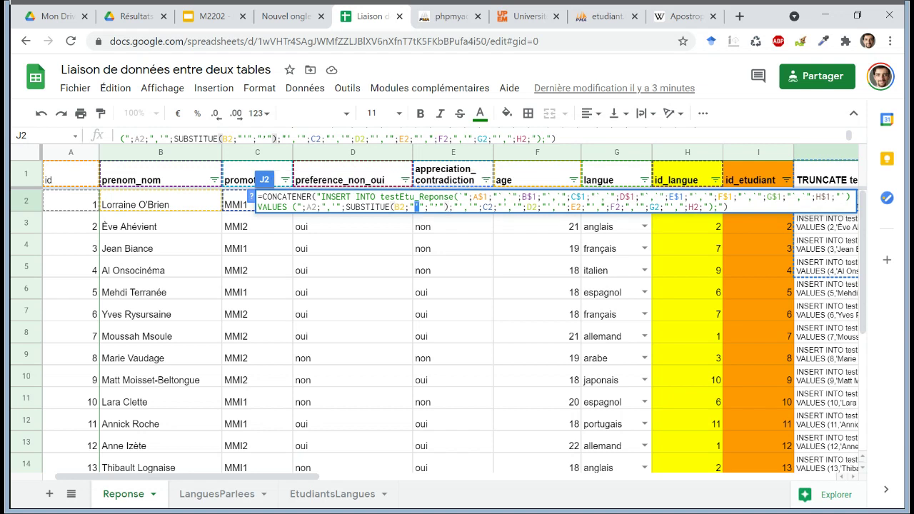
click(439, 206)
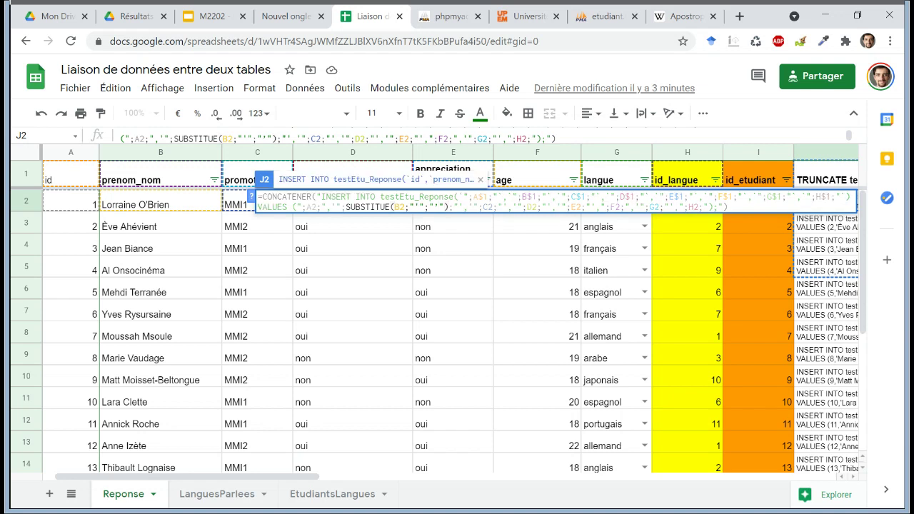
Copy the SUBSTITUE expression and apply it to the C2 and D2 references in the VALUES part of the formula.
drag(447, 206, 345, 206)
key(ctrl+c)
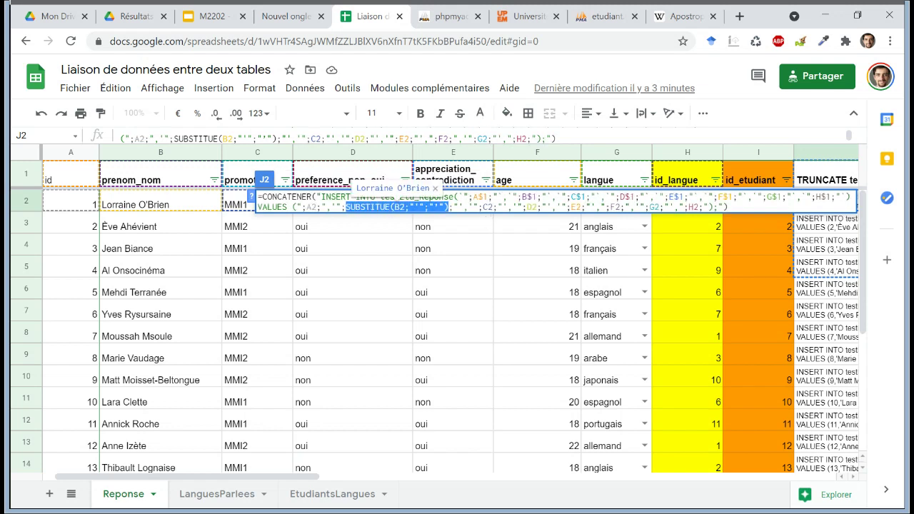
drag(482, 206, 494, 207)
key(ctrl+v)
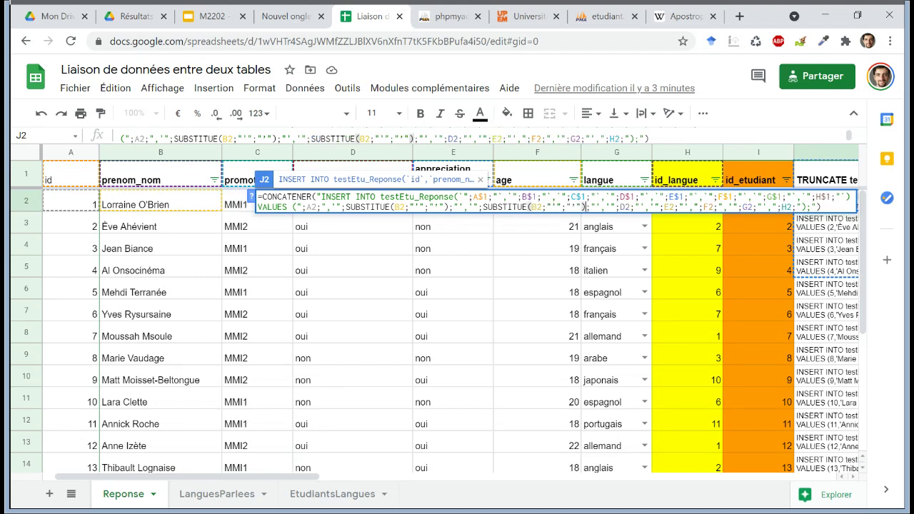
key(Delete)
text(C)
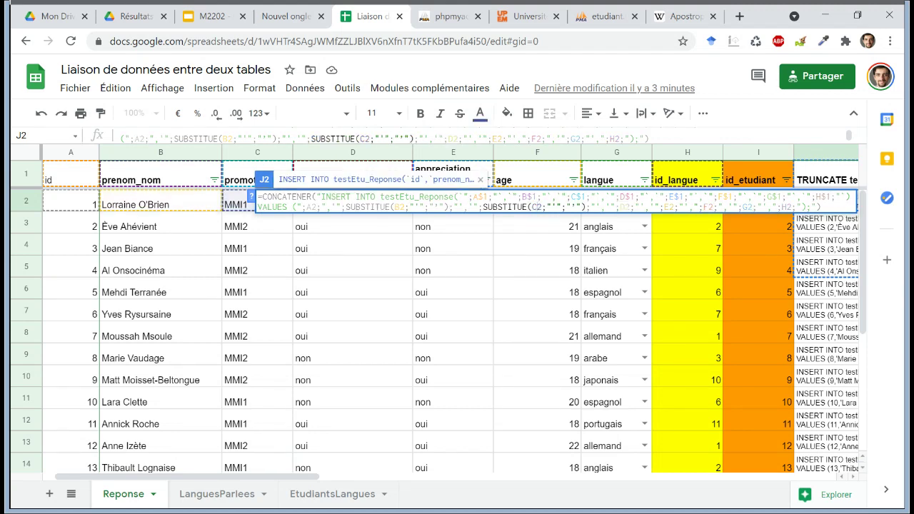
drag(625, 206, 632, 207)
key(ctrl+v)
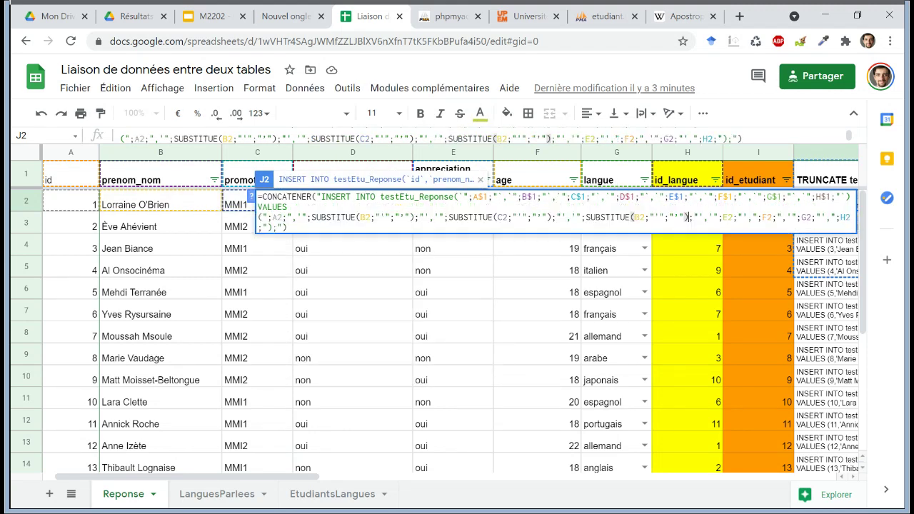
click(635, 217)
key(Delete)
text(D)
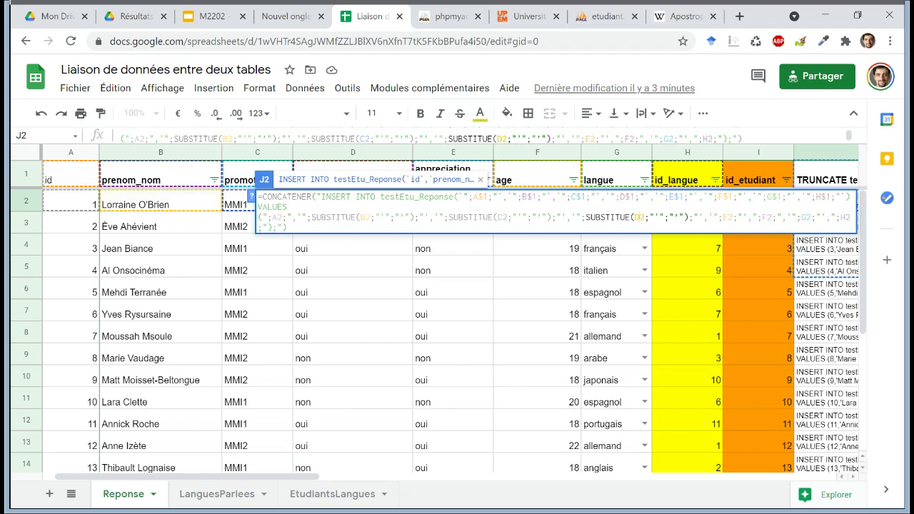
Wrap the E2 and F2 references in the VALUES part with the same SUBSTITUE expression.
drag(287, 227, 728, 217)
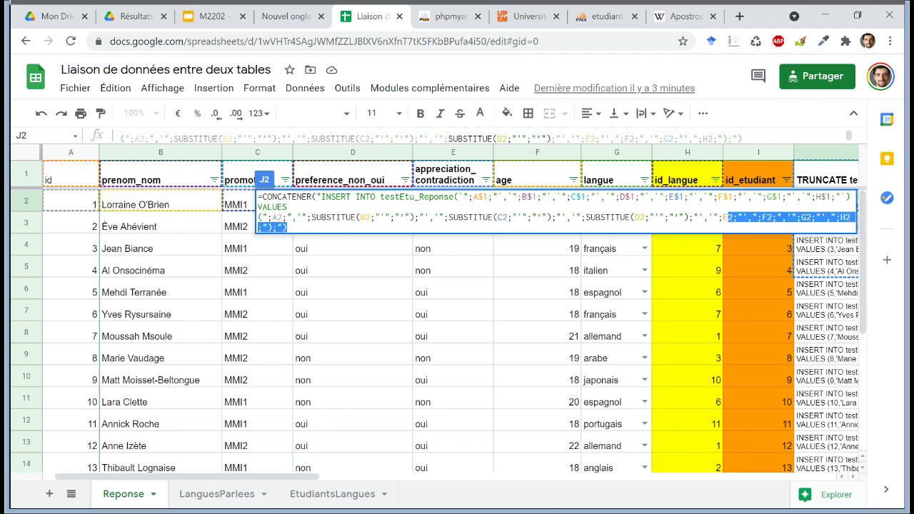
click(730, 217)
double_click(730, 217)
key(ctrl+v)
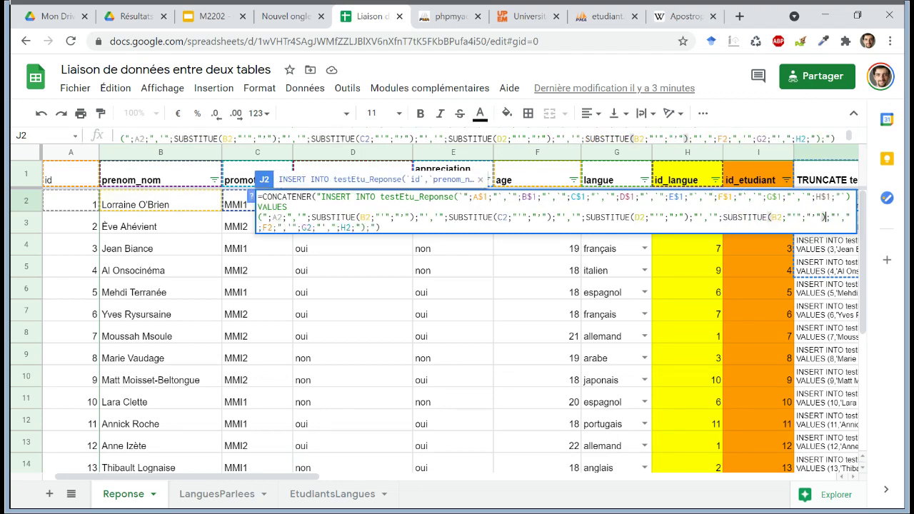
click(772, 217)
key(Delete)
text(E)
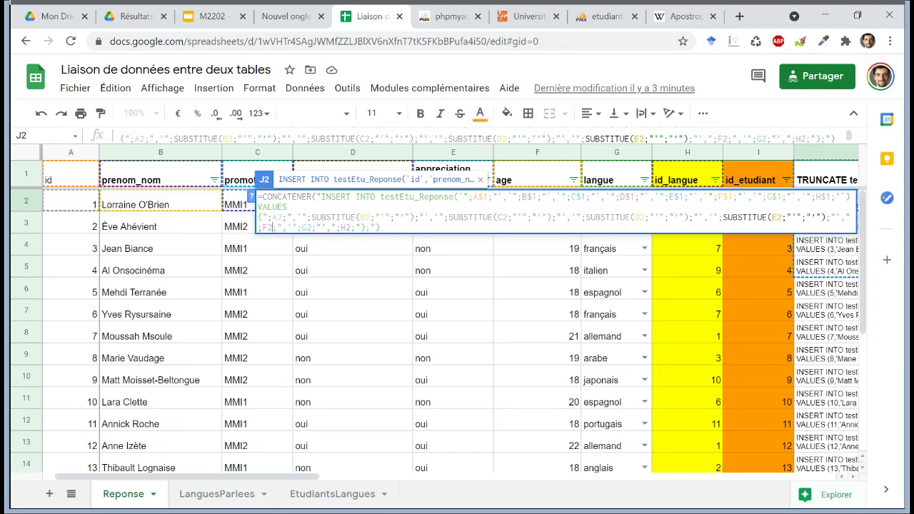
double_click(268, 227)
key(ctrl+v)
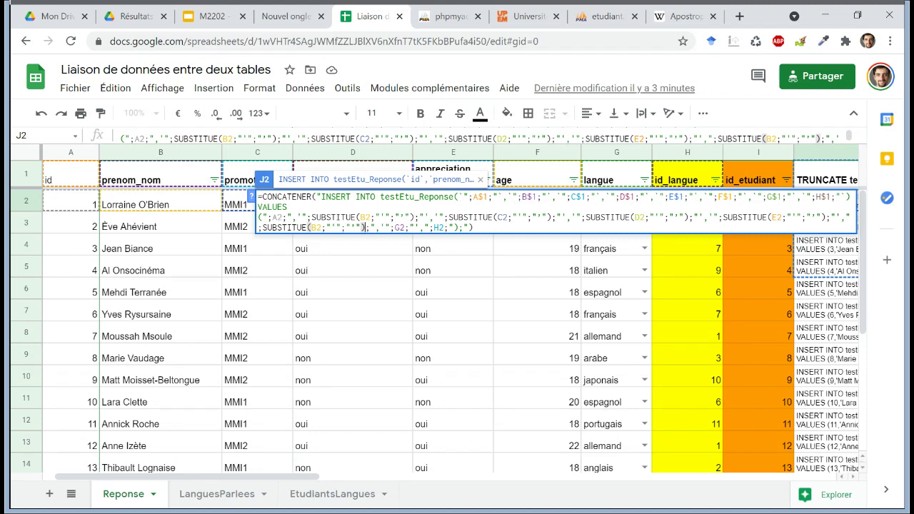
click(312, 227)
key(Delete)
text(F)
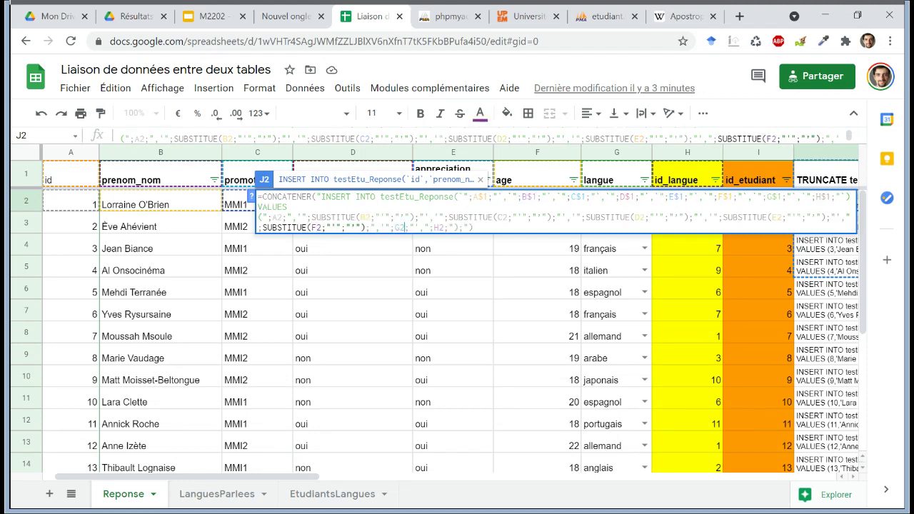
Wrap the G2 and H2 references with the same SUBSTITUE expression and validate J2's formula.
key(BackSpace)
key(BackSpace)
key(ctrl+v)
click(444, 227)
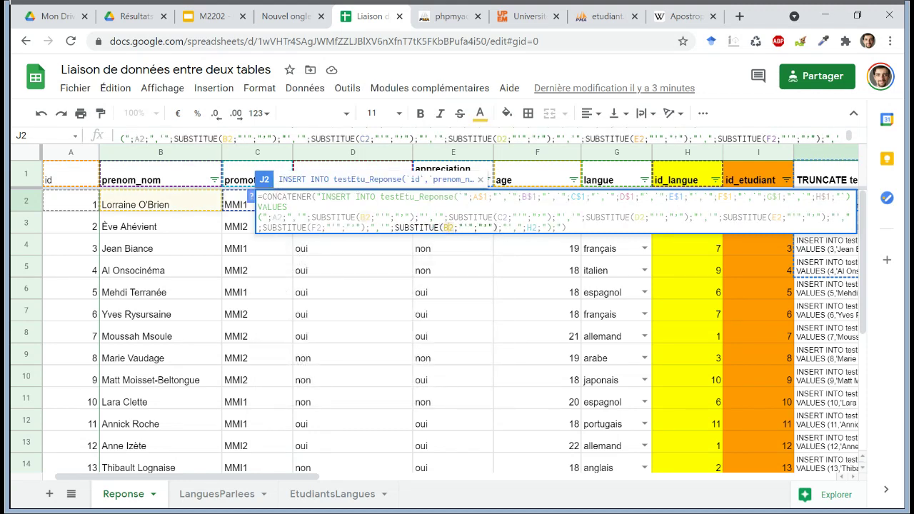
key(Delete)
text(G)
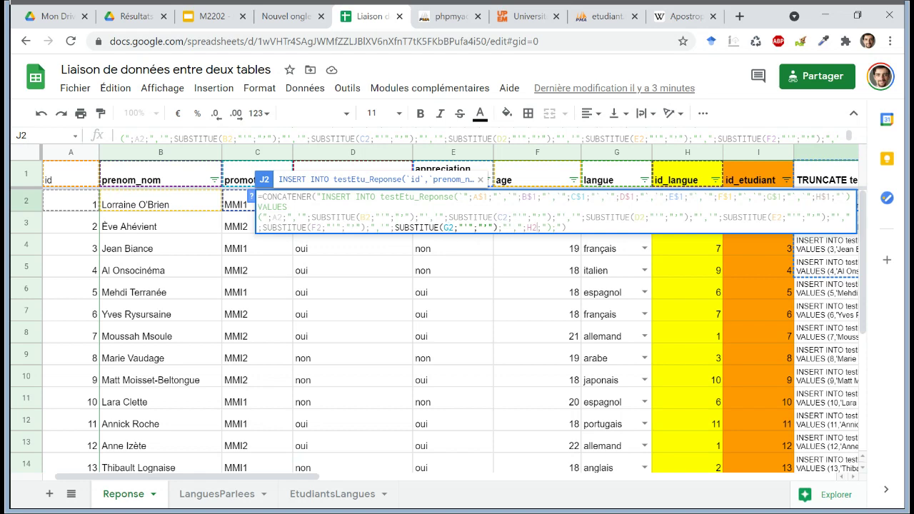
key(BackSpace)
key(BackSpace)
text(SUBSTITUE(B2;"'";"''"))
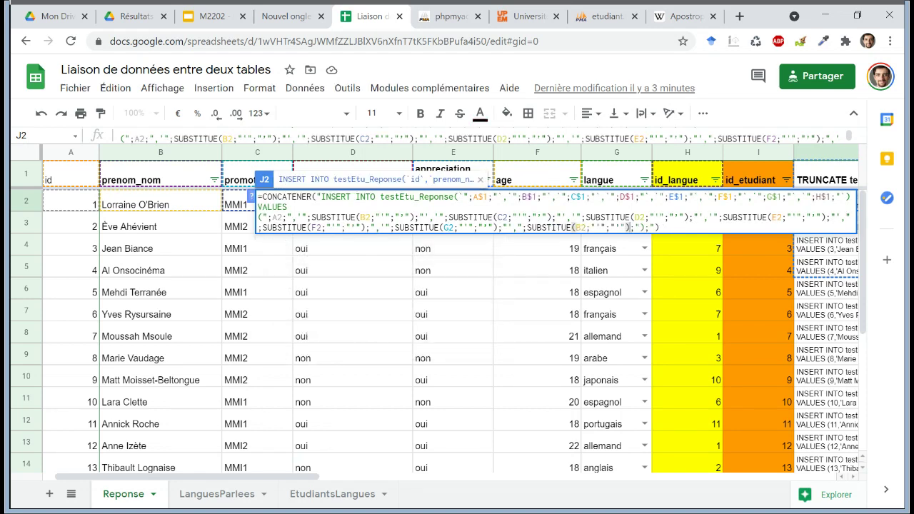
double_click(582, 227)
text(H2)
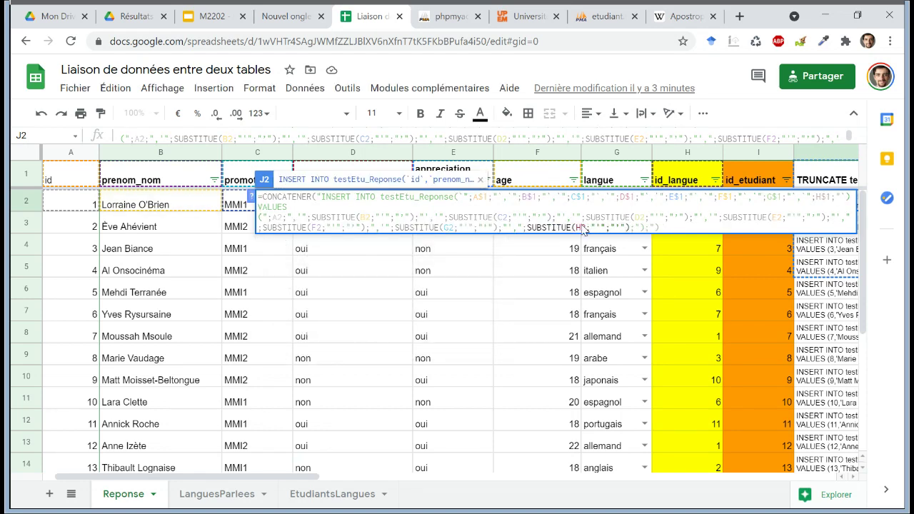
key(Return)
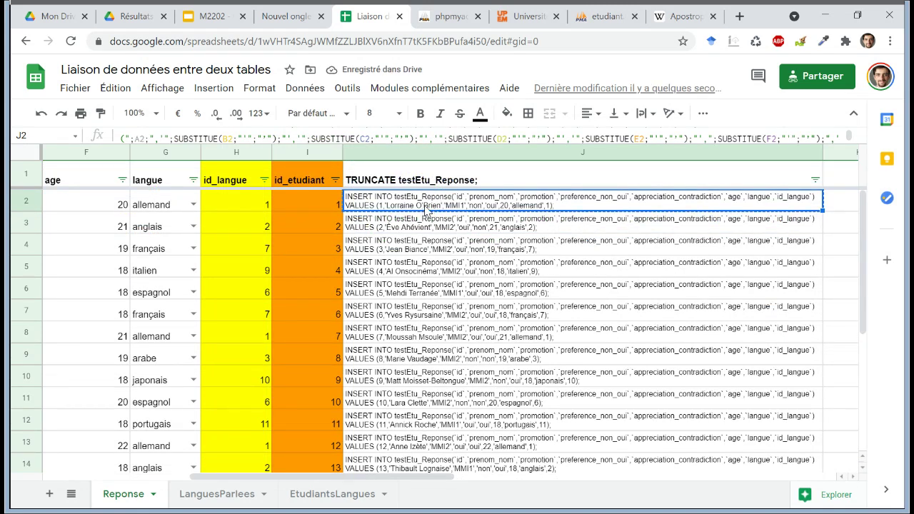
Copy J2's updated formula to the rest of column J, down to row 23.
scroll(426, 211, down, 4)
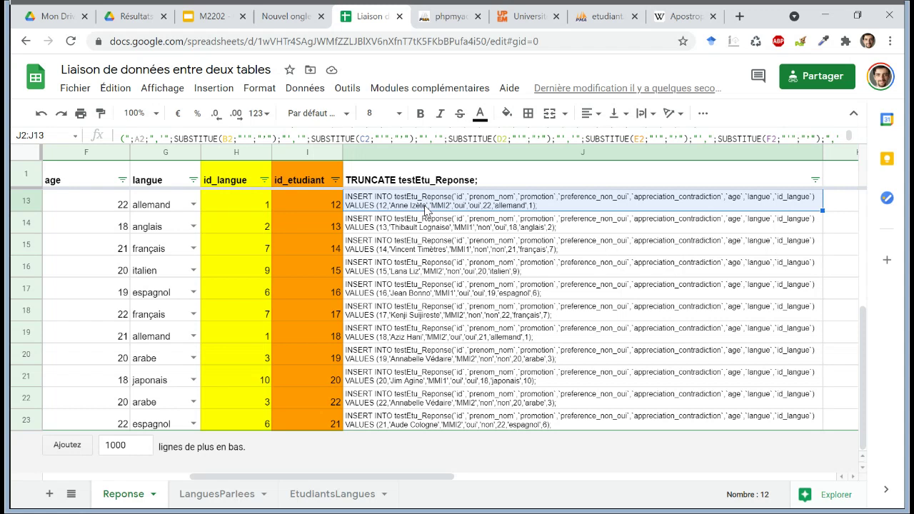
shift+click(413, 432)
key(ctrl+v)
scroll(412, 428, up, 1)
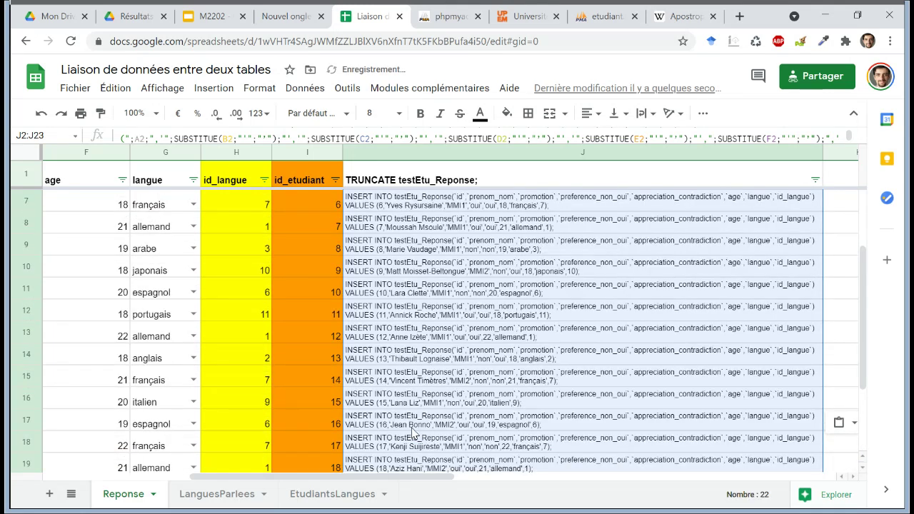
click(446, 342)
scroll(446, 342, up, 1)
click(446, 342)
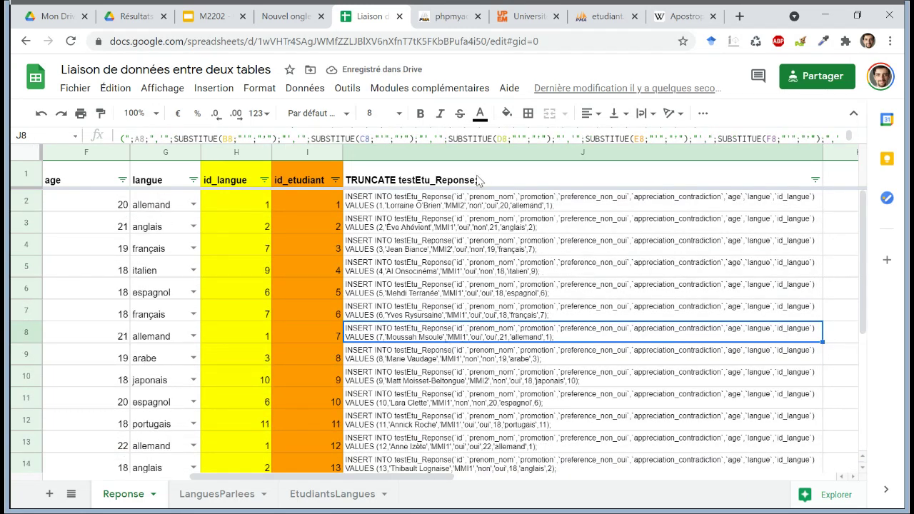
Copy all of column J's SQL statements and execute them on the testEtu_Reponse table in phpMyAdmin.
click(469, 152)
key(ctrl+c)
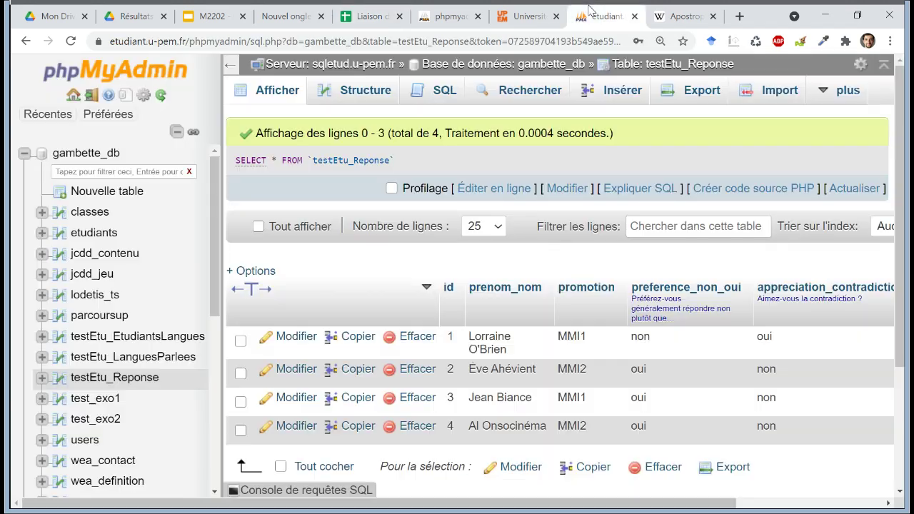
click(607, 16)
click(447, 89)
key(ctrl+v)
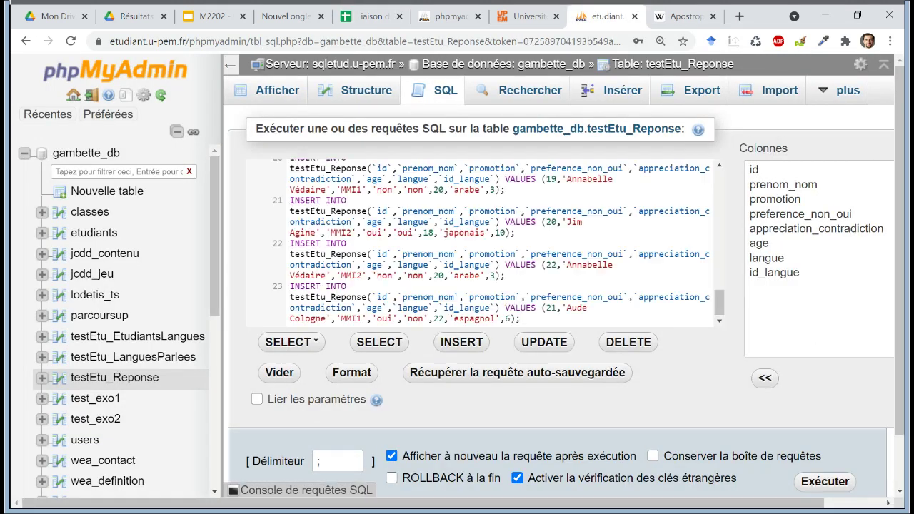
click(815, 482)
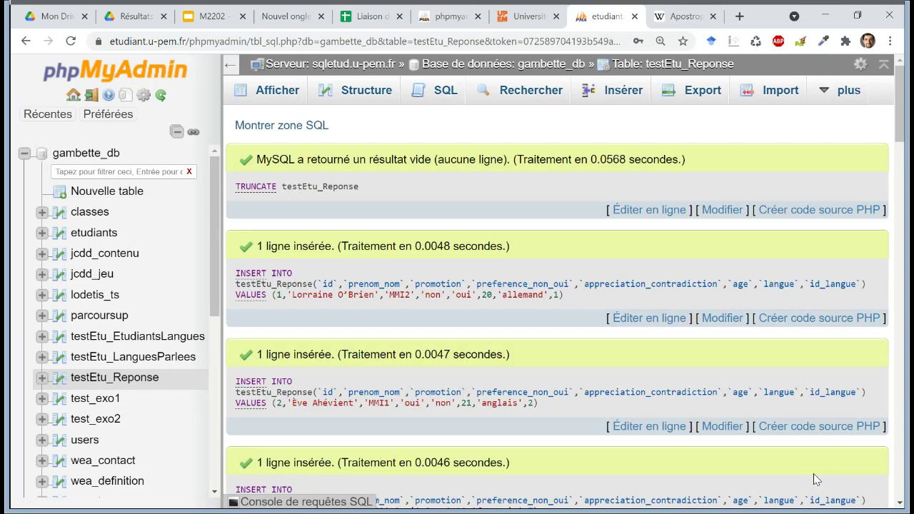
Switch back to Google Sheets and examine the SUBSTITUE call around the F2 reference in J2's formula.
click(371, 10)
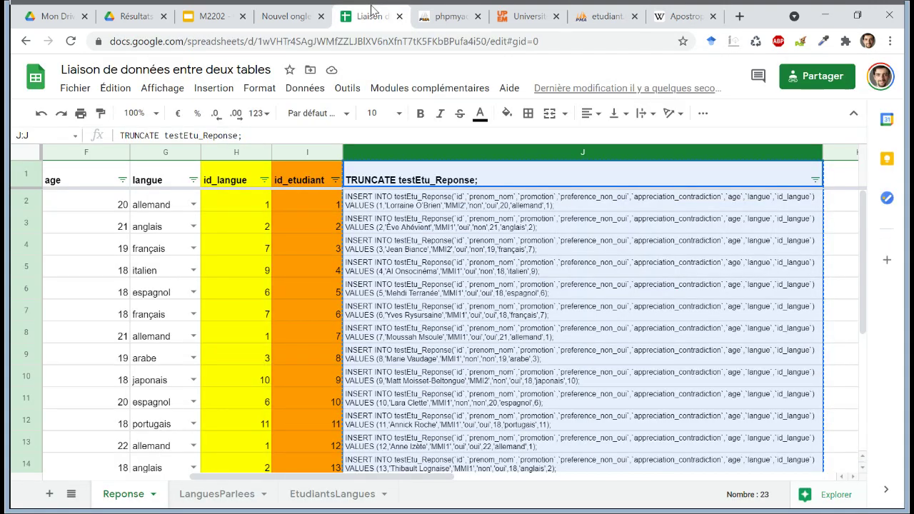
double_click(422, 208)
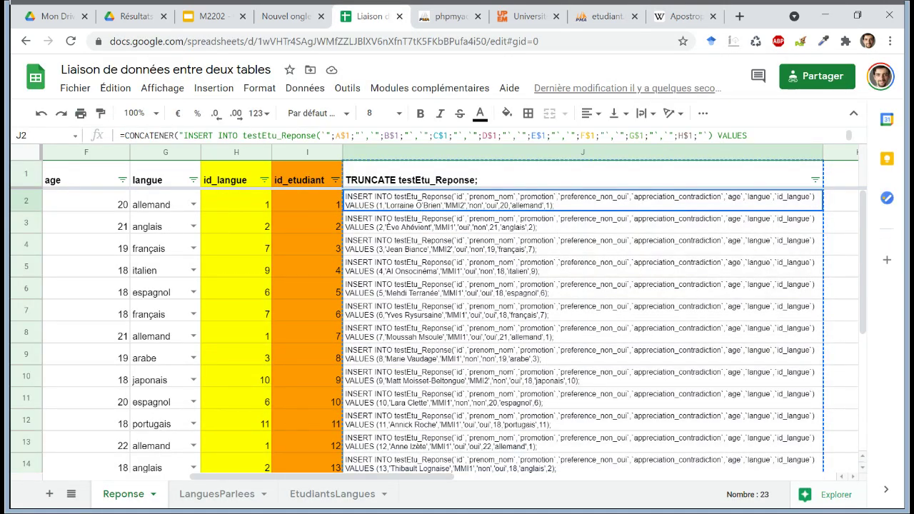
drag(434, 227, 497, 227)
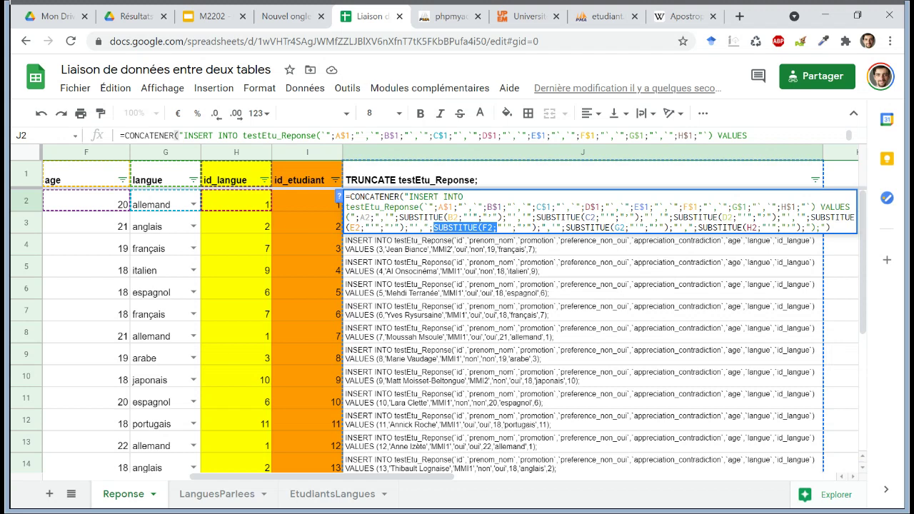
key(Return)
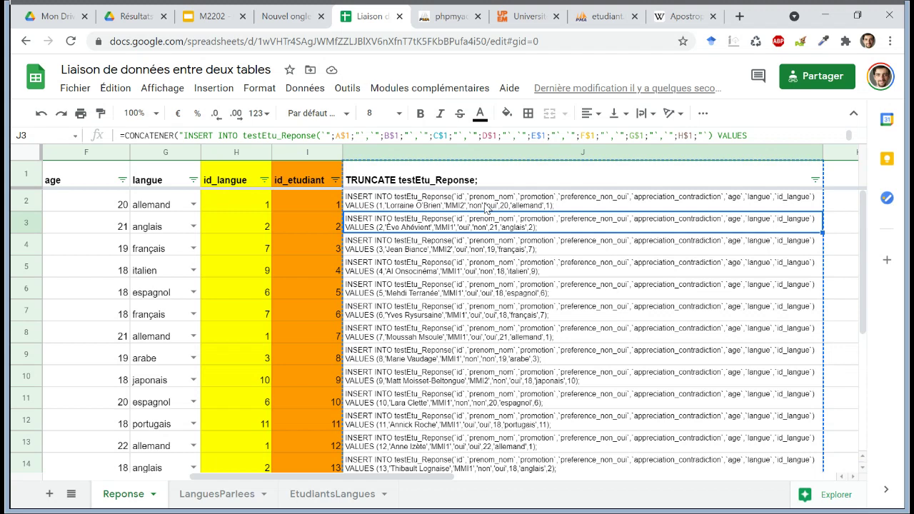
click(485, 207)
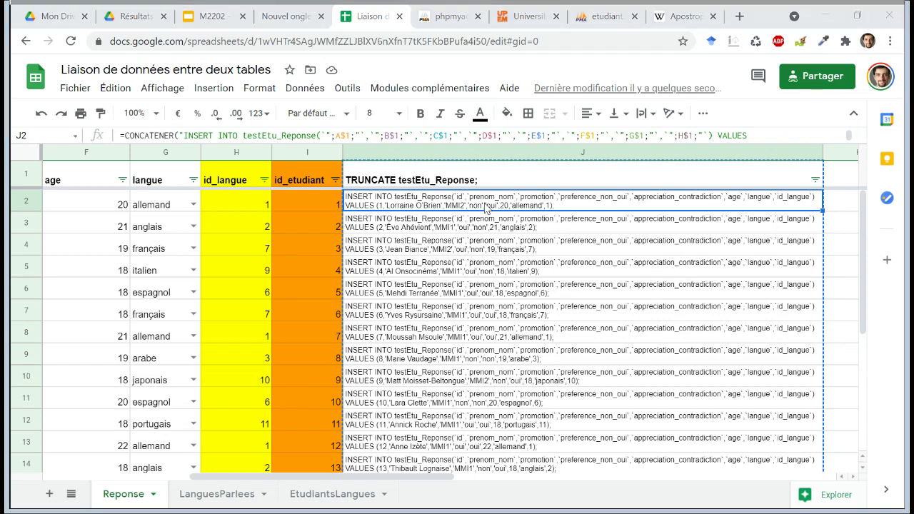